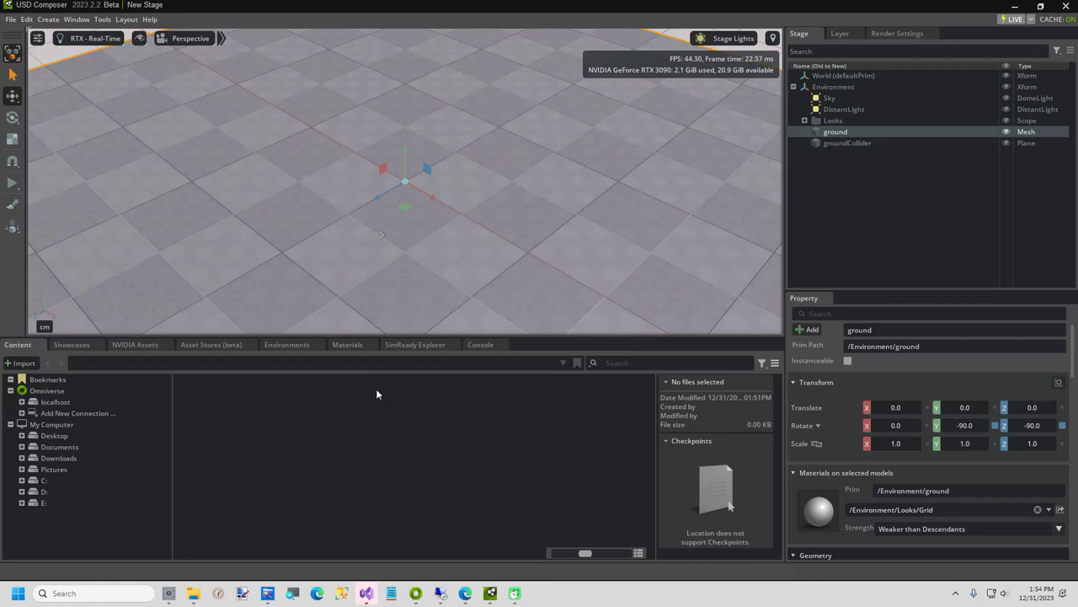
Show the Examples browser and open the fx_fireball_1 sample scene
{"action": "left_click", "coordinate": [76, 19]}
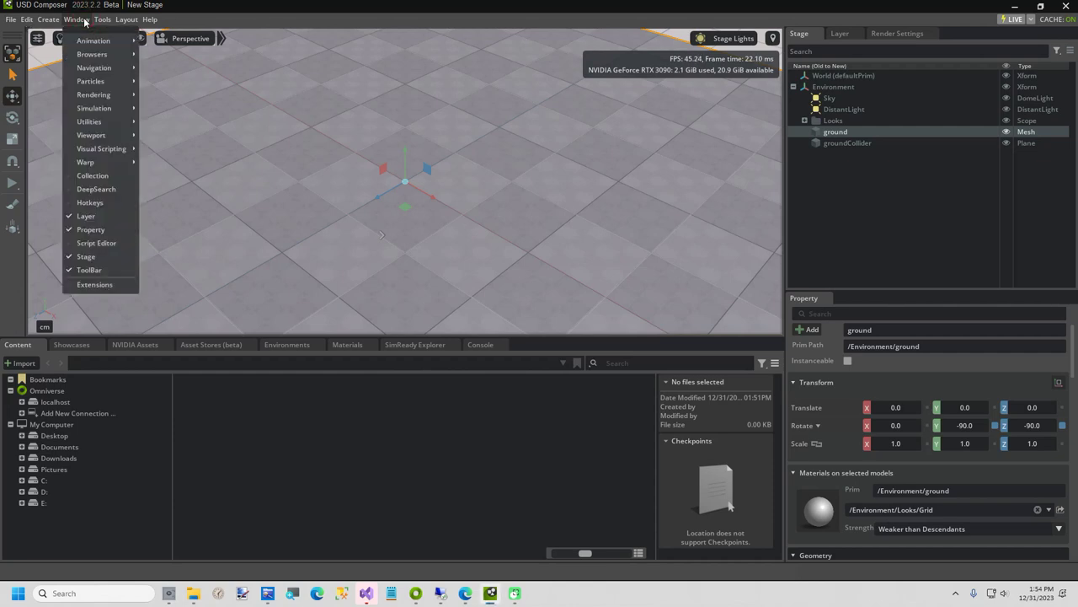
{"action": "mouse_move", "coordinate": [87, 54]}
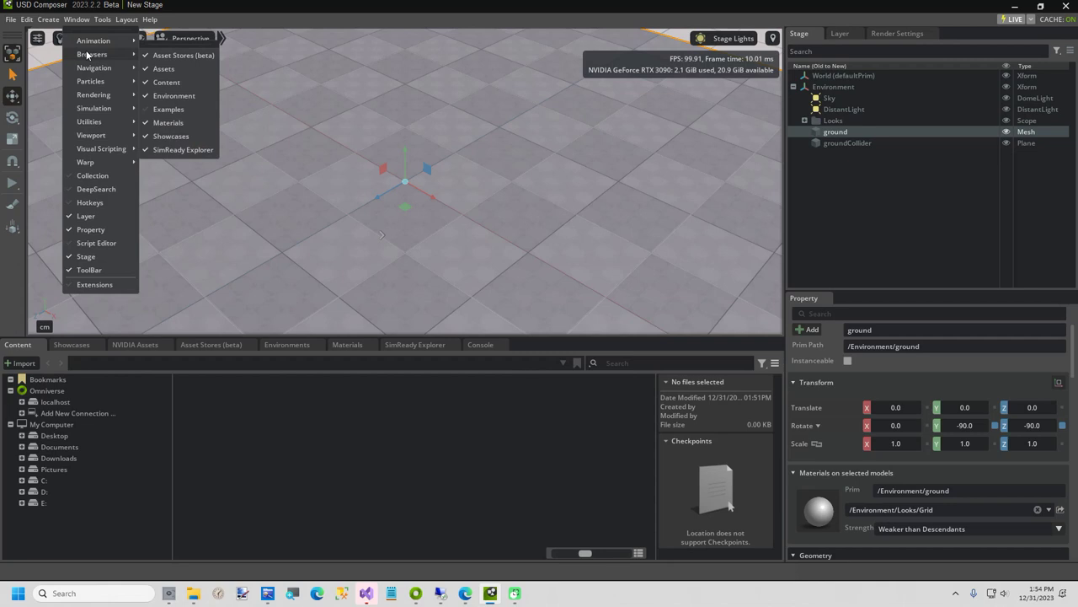
{"action": "left_click", "coordinate": [164, 108]}
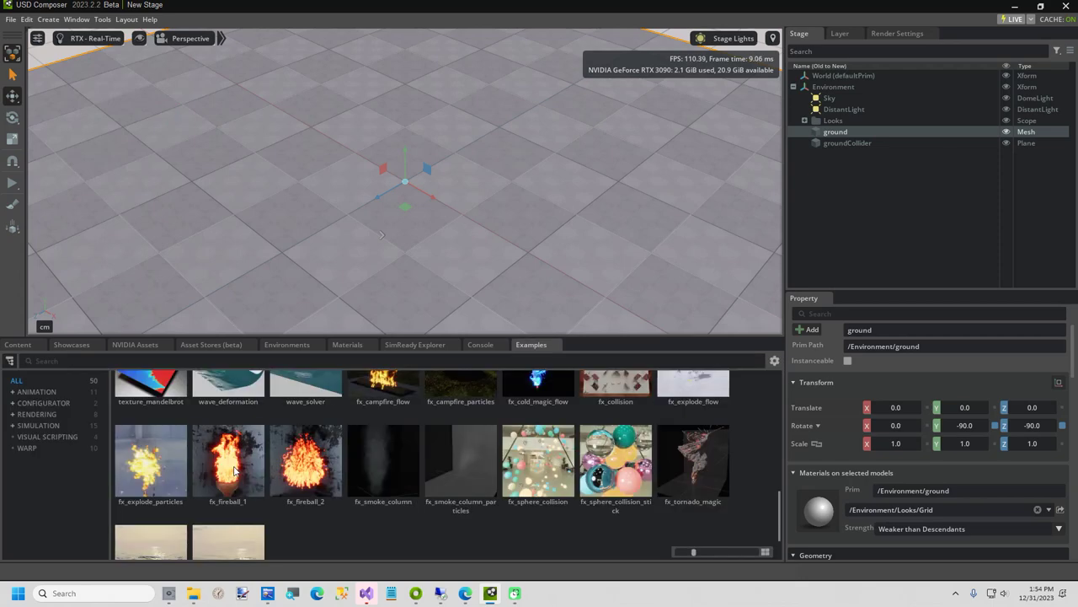
{"action": "left_click", "coordinate": [235, 470]}
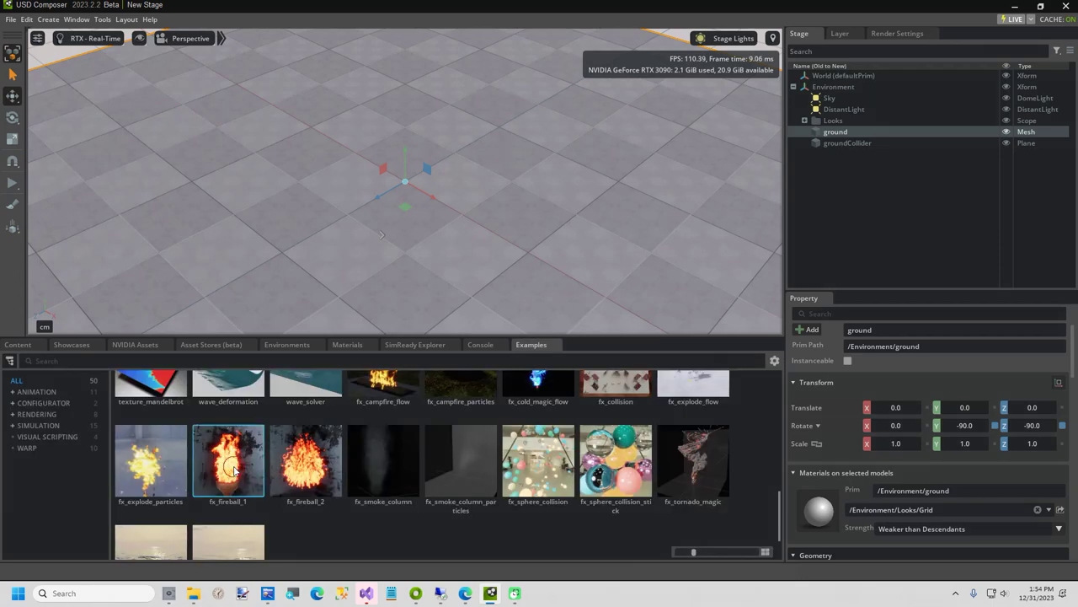
{"action": "double_click", "coordinate": [234, 471]}
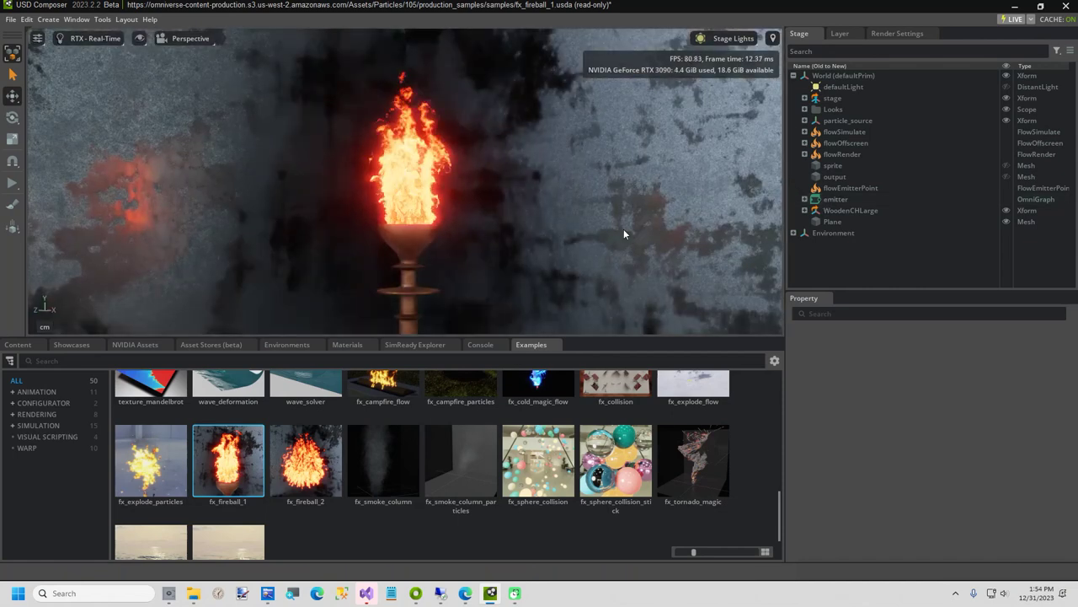
Delete the WoodenCHLarge torch holder and the stage backdrop from the fireball scene
{"action": "left_click", "coordinate": [410, 240]}
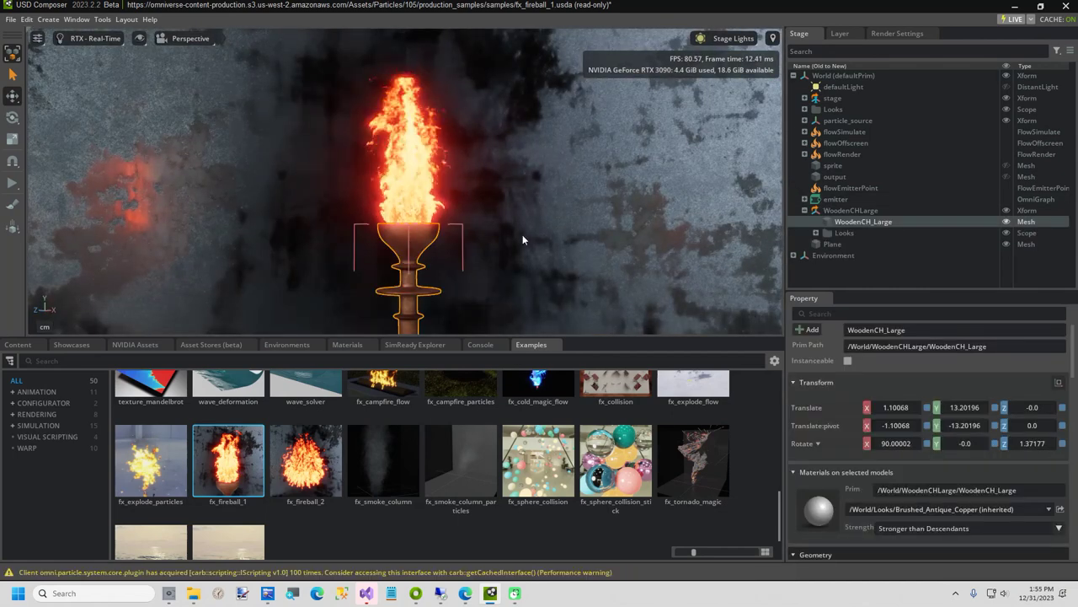
{"action": "left_click", "coordinate": [840, 210]}
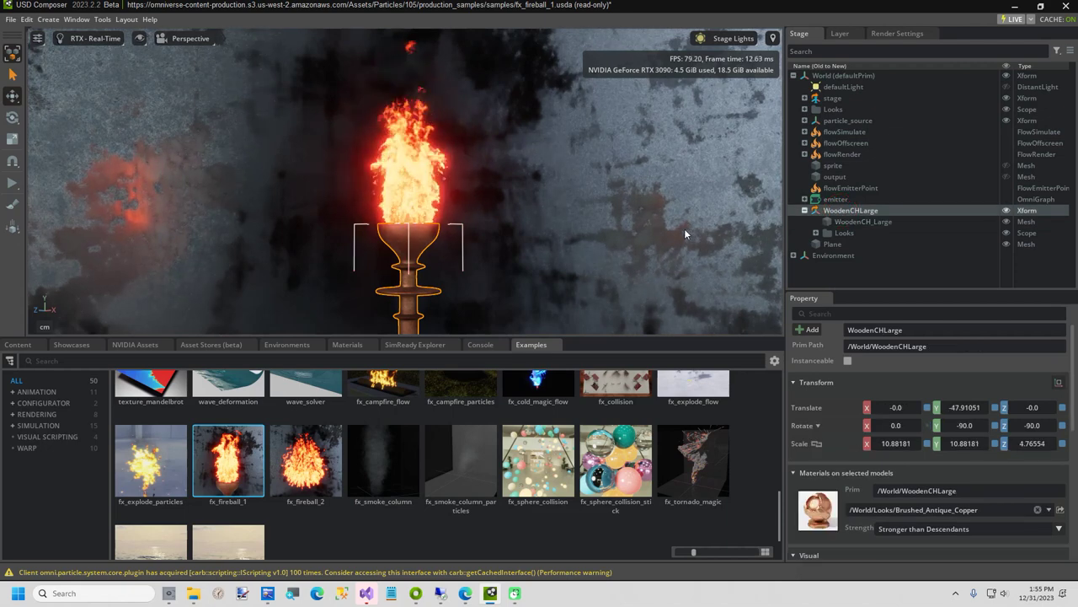
{"action": "key", "text": "Delete"}
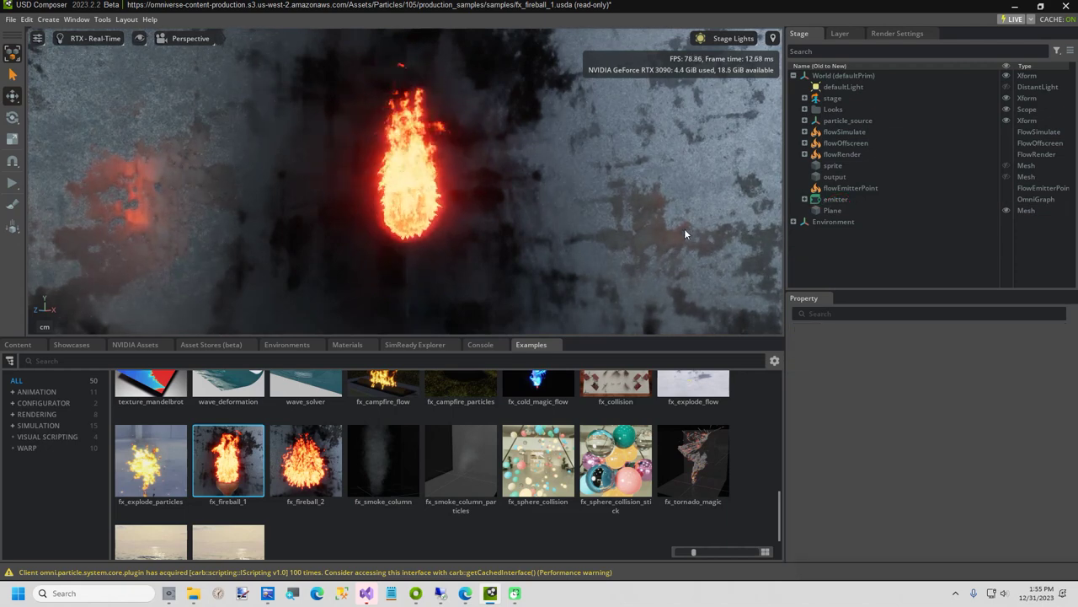
{"action": "left_click", "coordinate": [828, 99]}
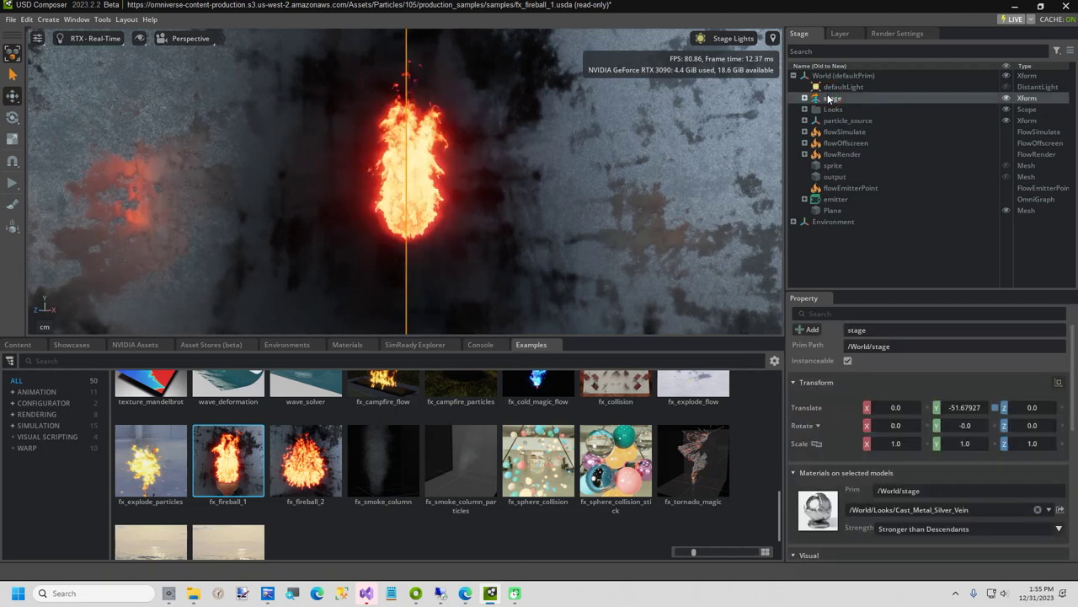
{"action": "key", "text": "Delete"}
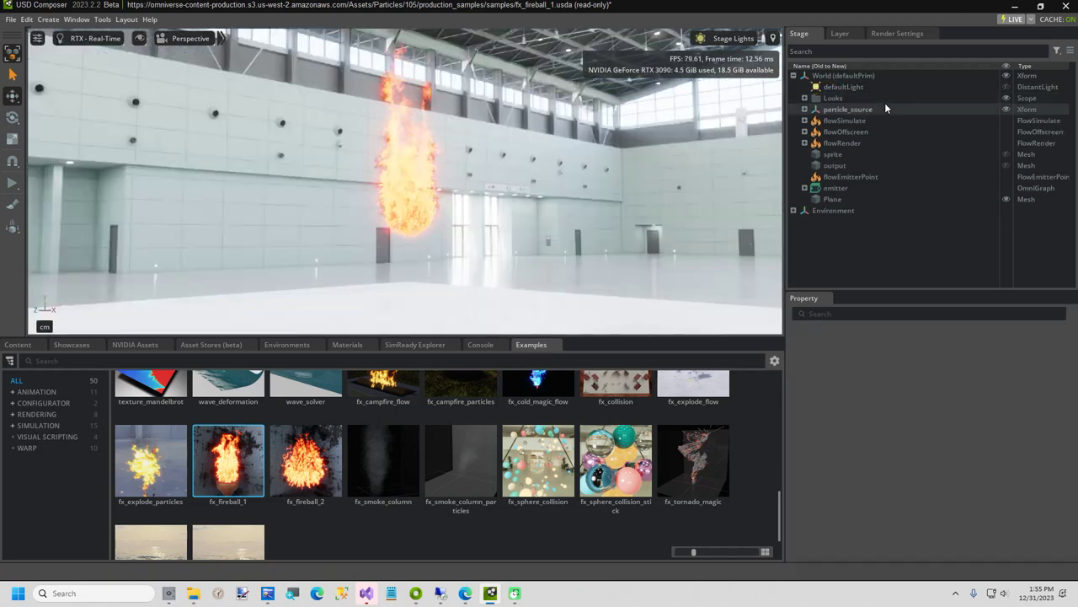
Delete the sky dome light under Environment
{"action": "left_click", "coordinate": [794, 212]}
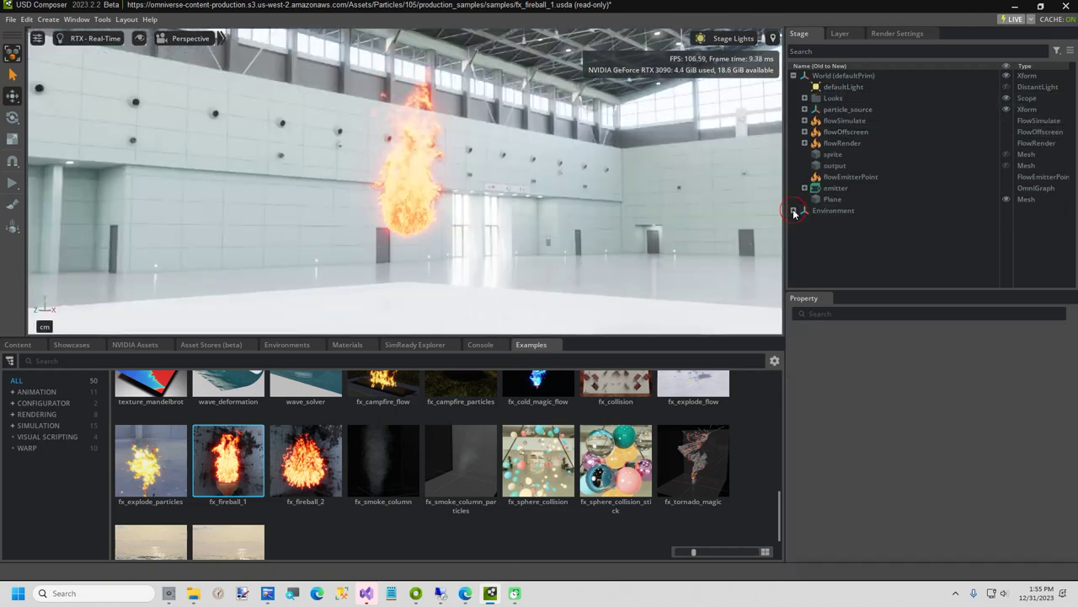
{"action": "left_click", "coordinate": [824, 222]}
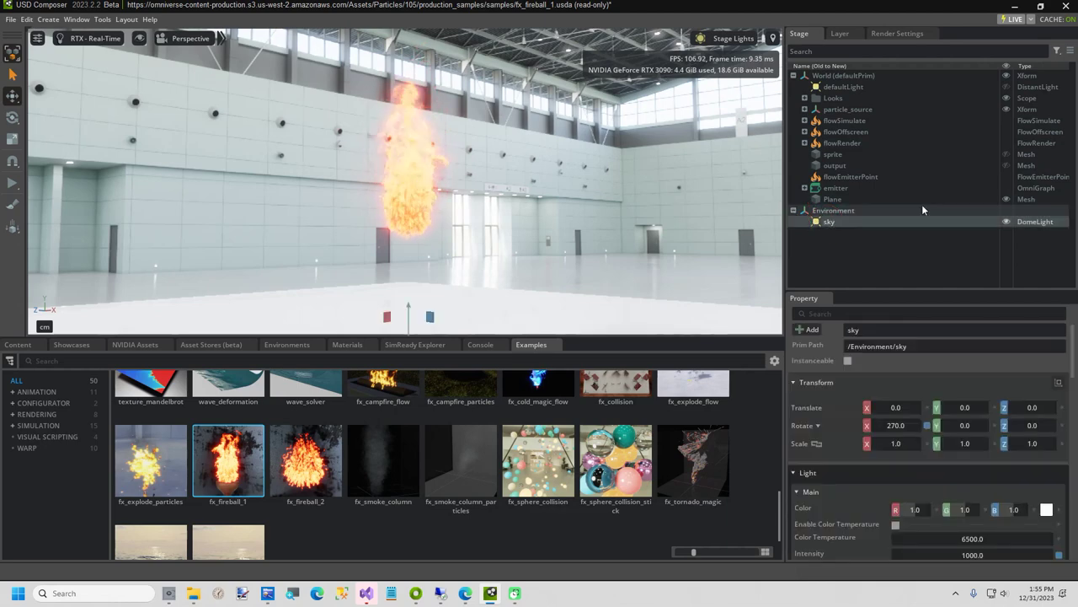
{"action": "key", "text": "Delete"}
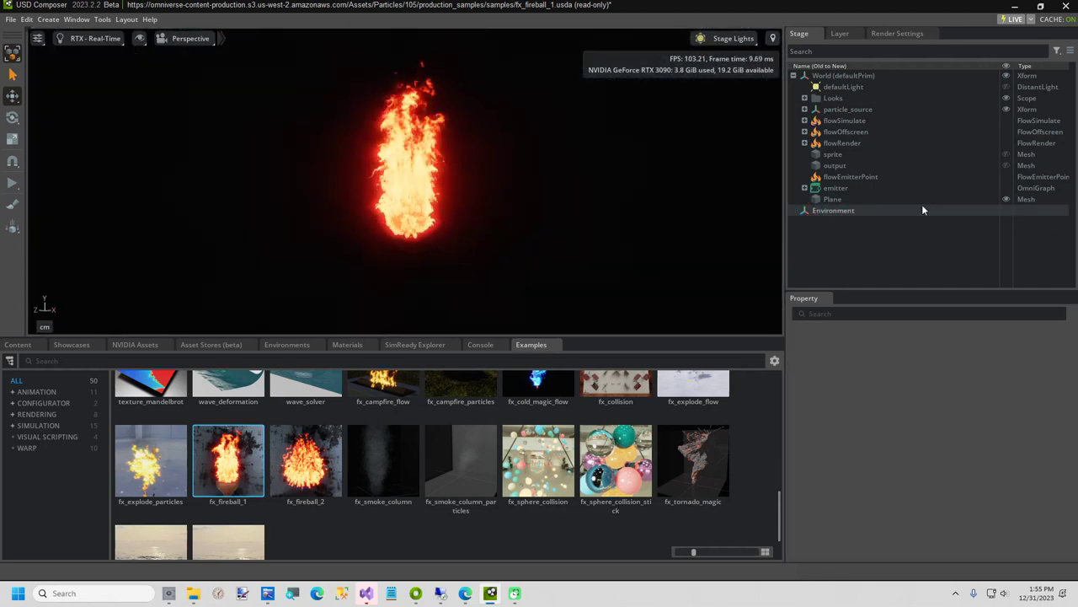
Add Scene With Fire.usda from E:/3D/Logs/ to the current stage
{"action": "left_click", "coordinate": [17, 345]}
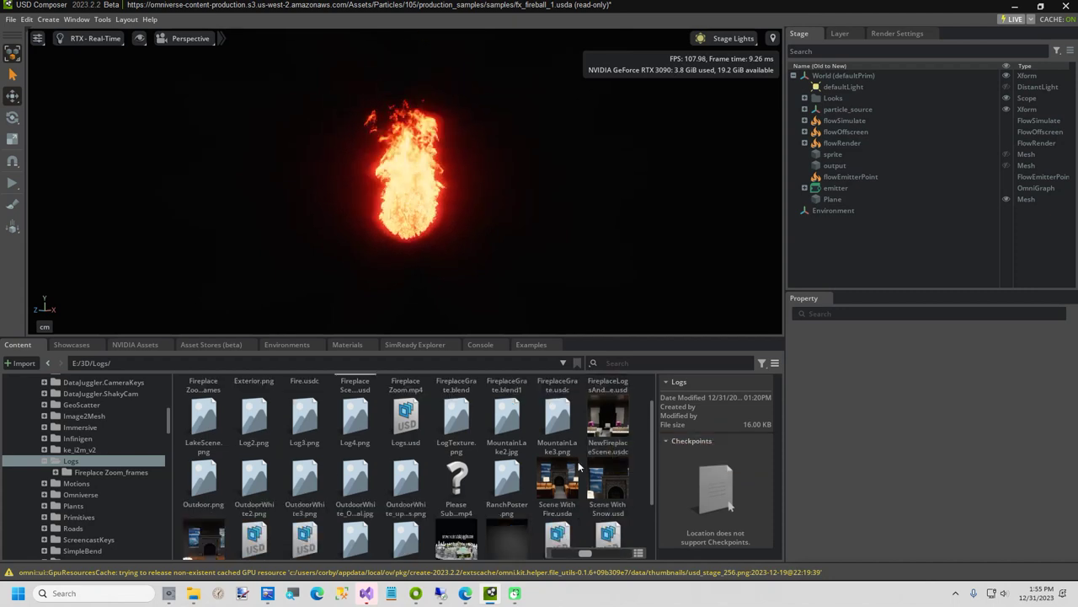
{"action": "left_click_drag", "start_coordinate": [579, 466], "coordinate": [829, 250]}
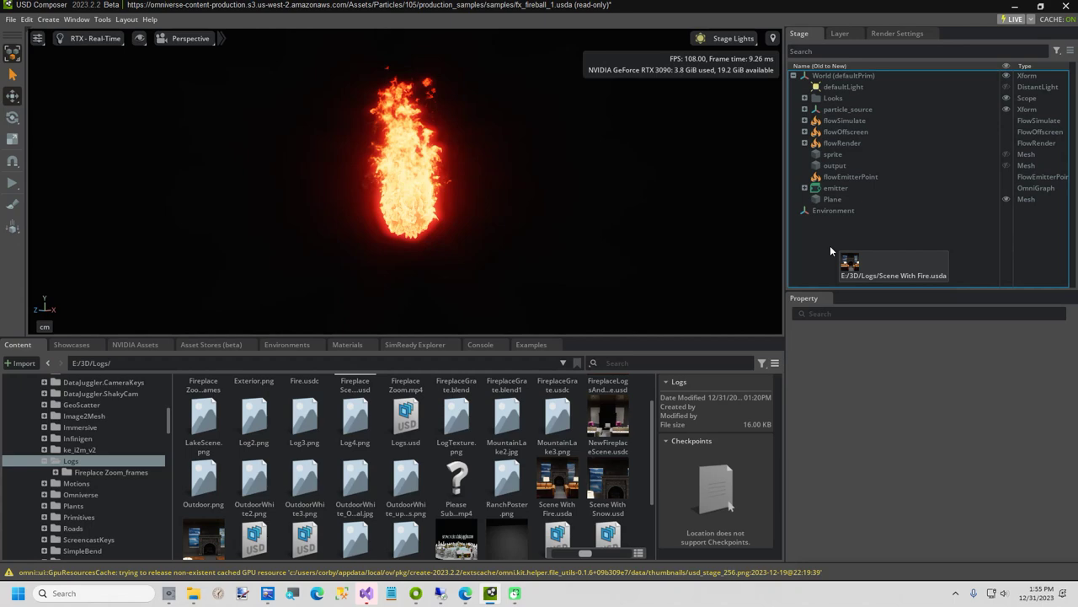
{"action": "left_click_drag", "start_coordinate": [829, 250], "coordinate": [830, 250]}
Examine the imported living room, checking the fireplace, the framed poster and the windows
{"action": "left_click", "coordinate": [412, 239]}
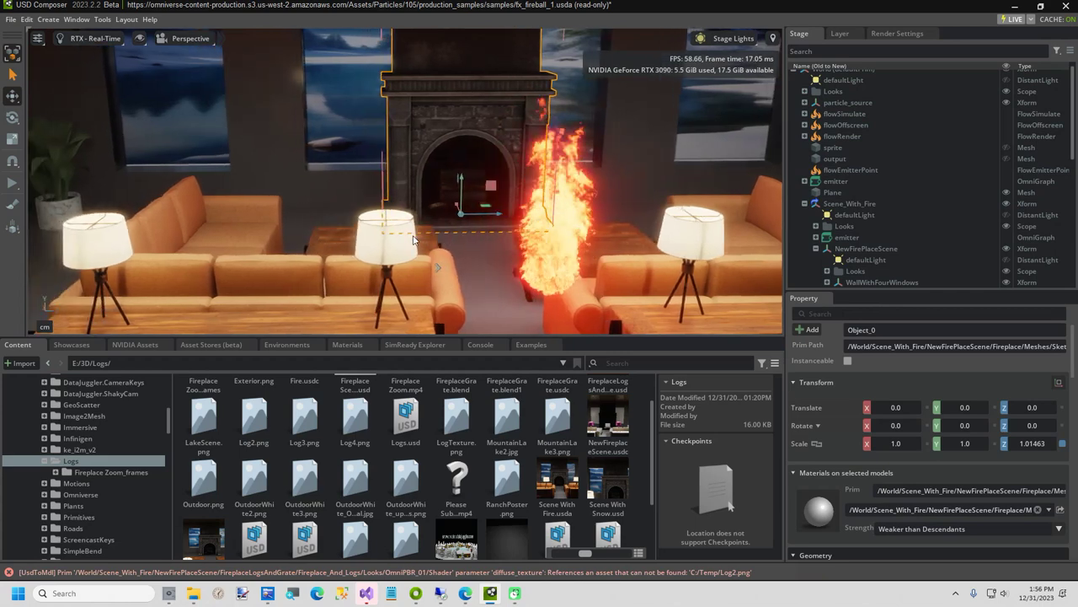
{"action": "middle_click_drag", "start_coordinate": [412, 238], "coordinate": [502, 221]}
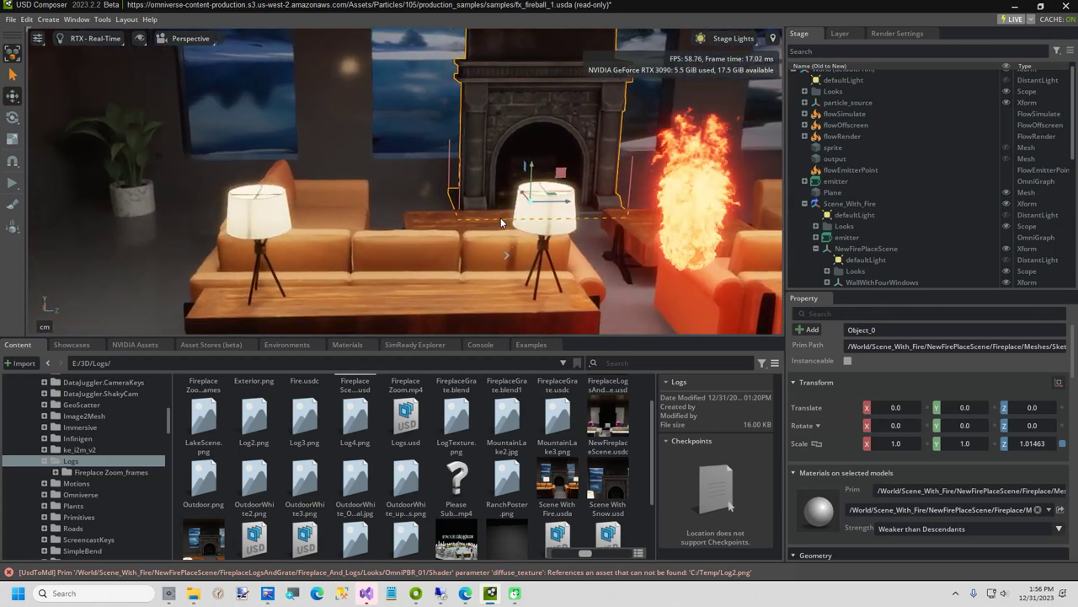
{"action": "scroll", "coordinate": [438, 219], "scroll_direction": "up", "scroll_amount": 5}
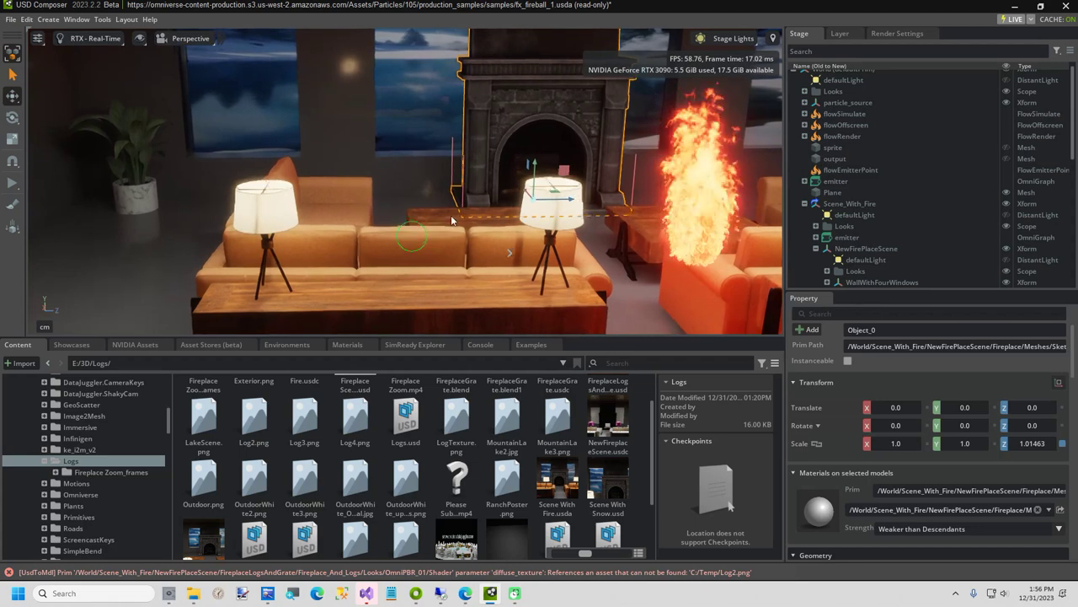
{"action": "right_click_drag", "start_coordinate": [433, 263], "coordinate": [337, 224]}
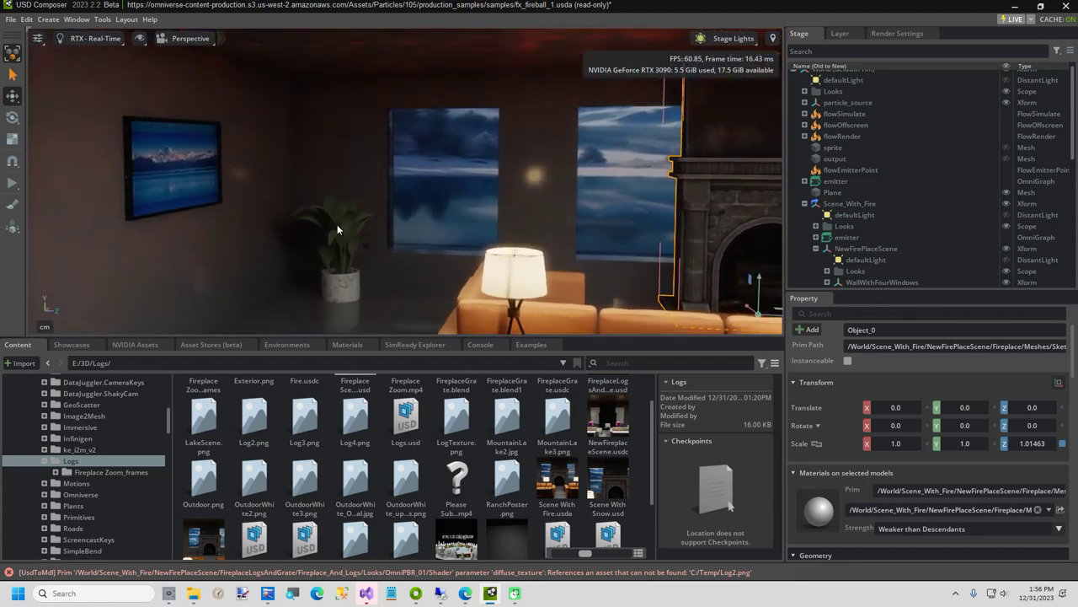
{"action": "left_click", "coordinate": [174, 169]}
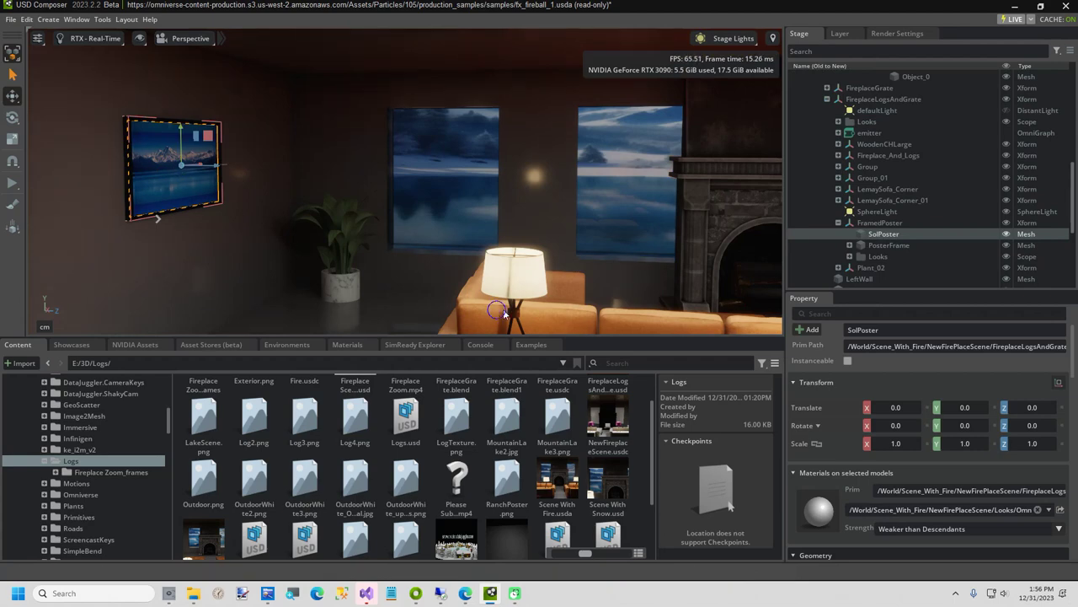
{"action": "right_click_drag", "start_coordinate": [504, 314], "coordinate": [366, 201]}
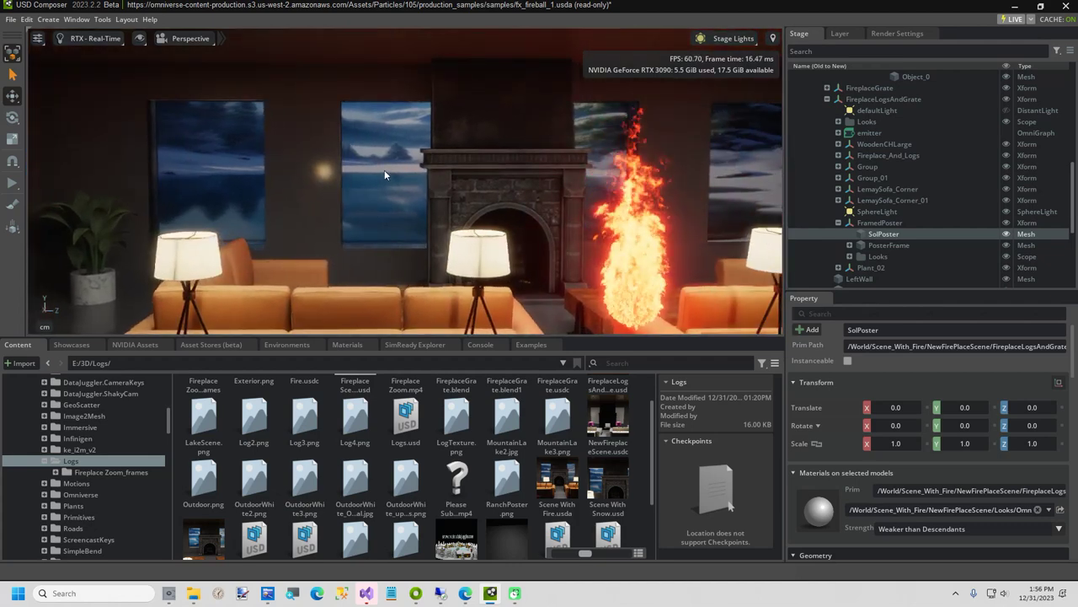
{"action": "left_click", "coordinate": [384, 175]}
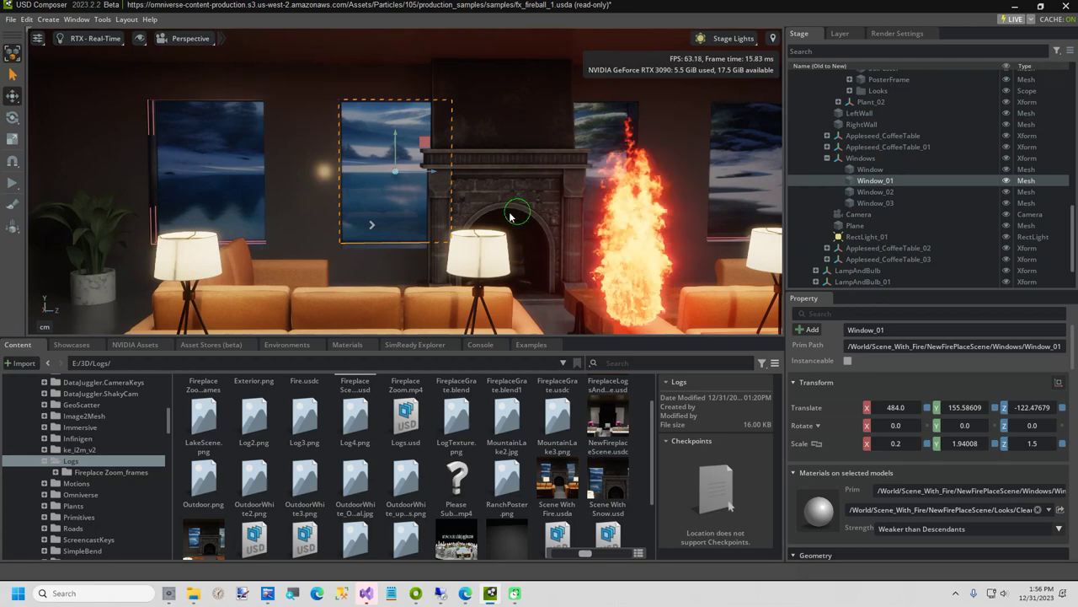
{"action": "middle_click_drag", "start_coordinate": [509, 218], "coordinate": [296, 217]}
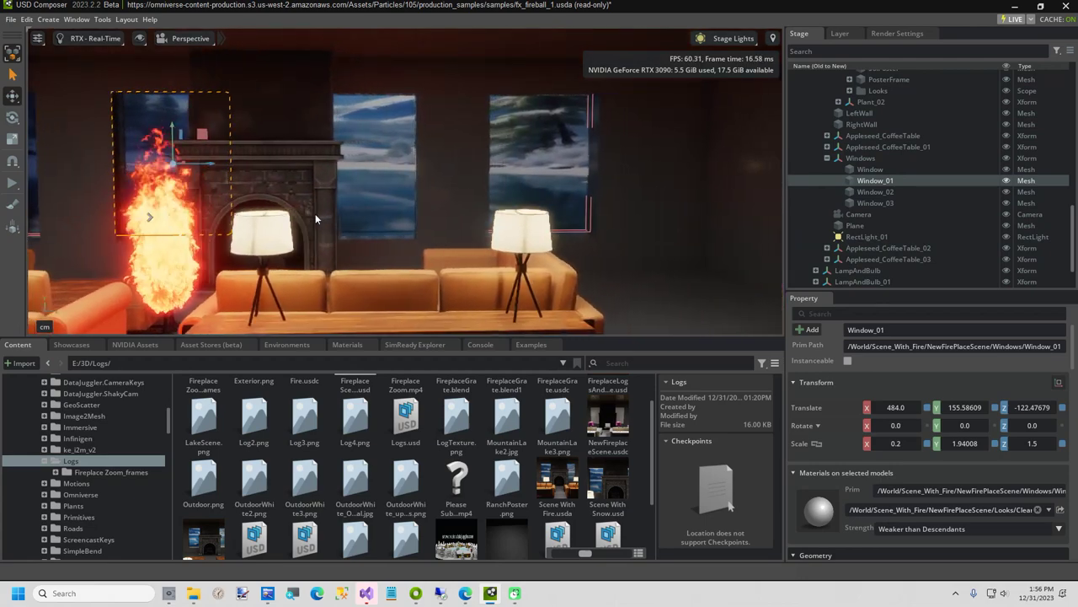
{"action": "scroll", "coordinate": [551, 278], "scroll_direction": "up", "scroll_amount": 5}
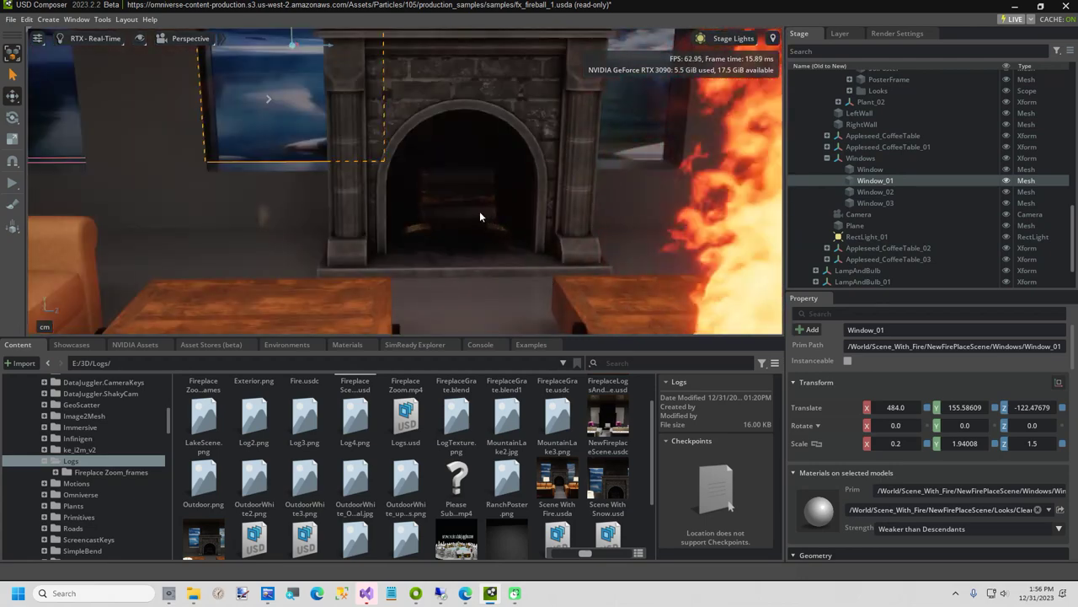
Try moving FireplaceGrate out of the fireplace onto the floor in front of it
{"action": "left_click", "coordinate": [479, 217]}
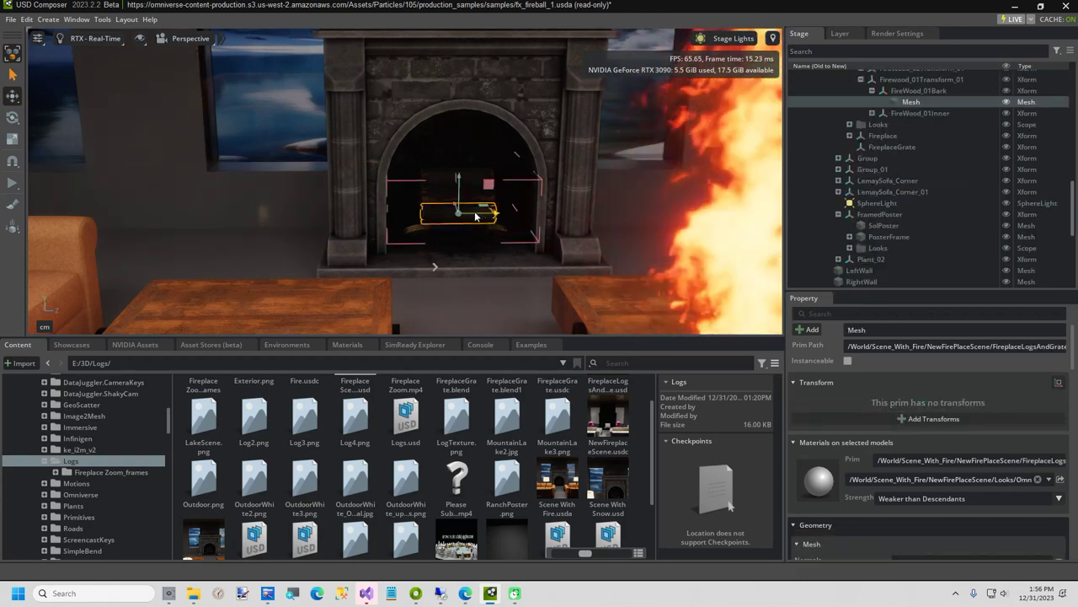
{"action": "left_click", "coordinate": [433, 234]}
{"action": "left_click", "coordinate": [859, 172]}
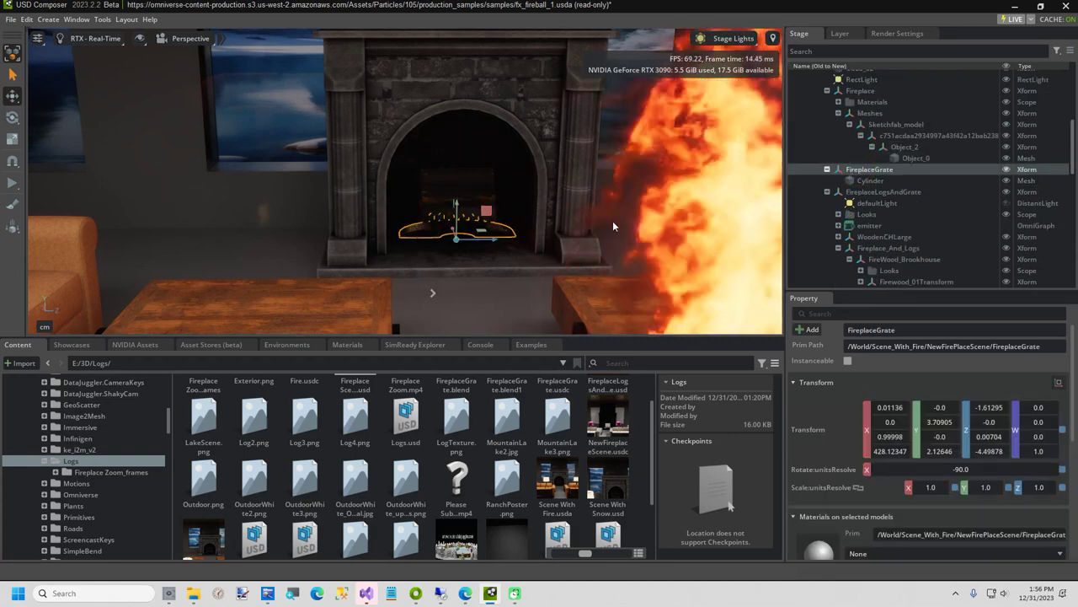
{"action": "left_click_drag", "start_coordinate": [484, 310], "coordinate": [484, 322]}
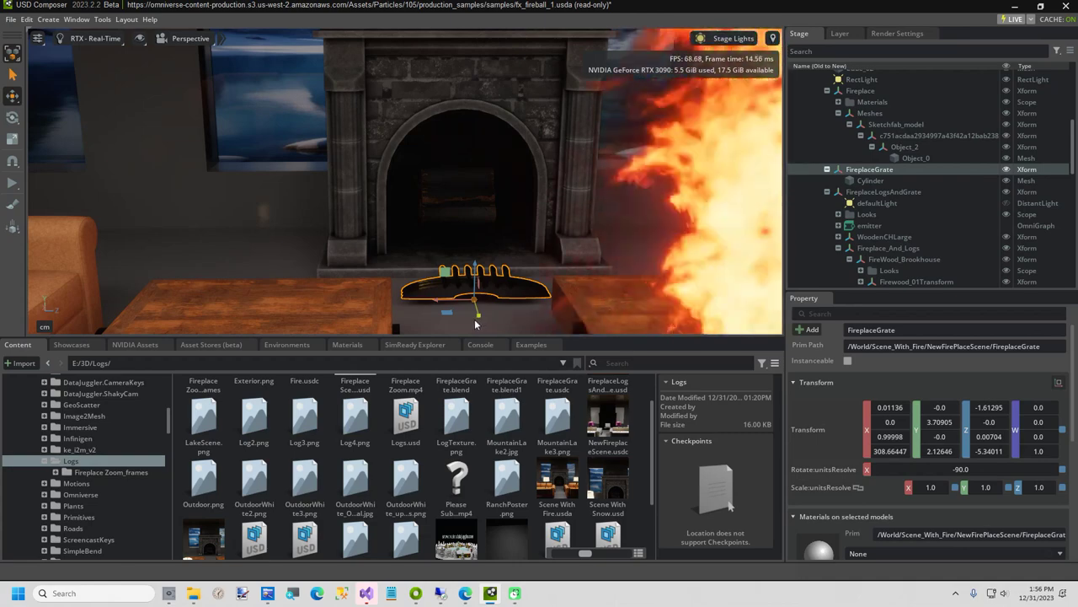
Move particle_source about 421 cm along X into the fireplace and place the flame over the logs
{"action": "key", "text": "e"}
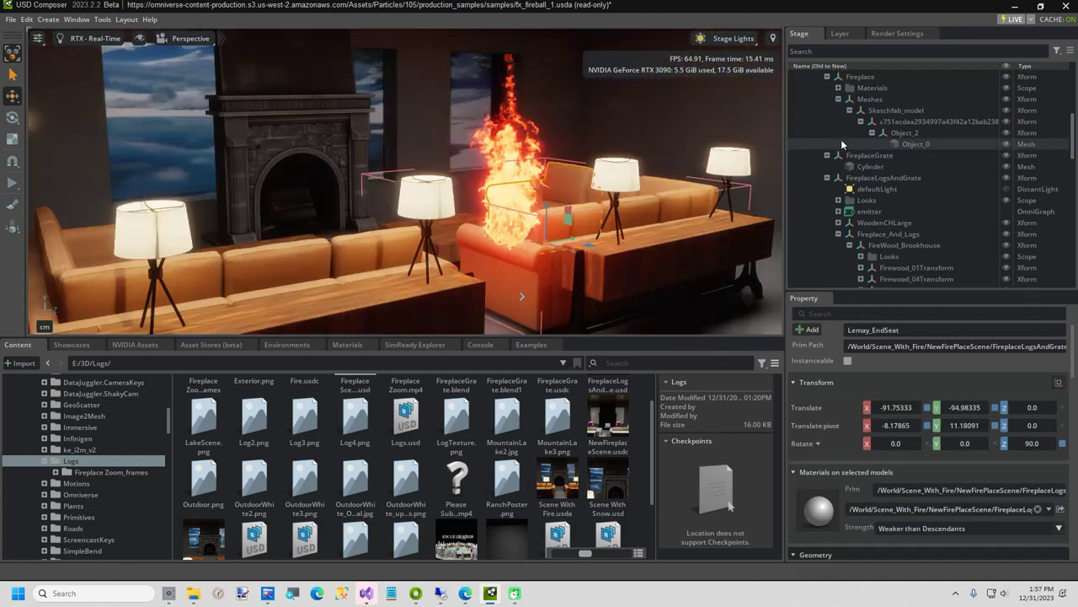
{"action": "scroll", "coordinate": [842, 144], "scroll_direction": "up", "scroll_amount": 5}
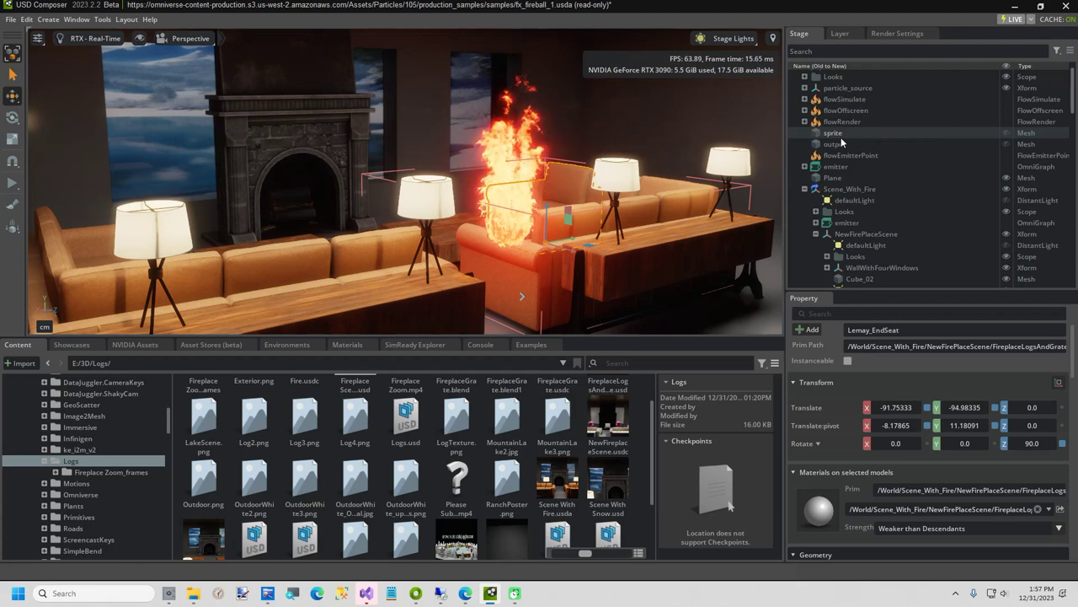
{"action": "left_click", "coordinate": [847, 88]}
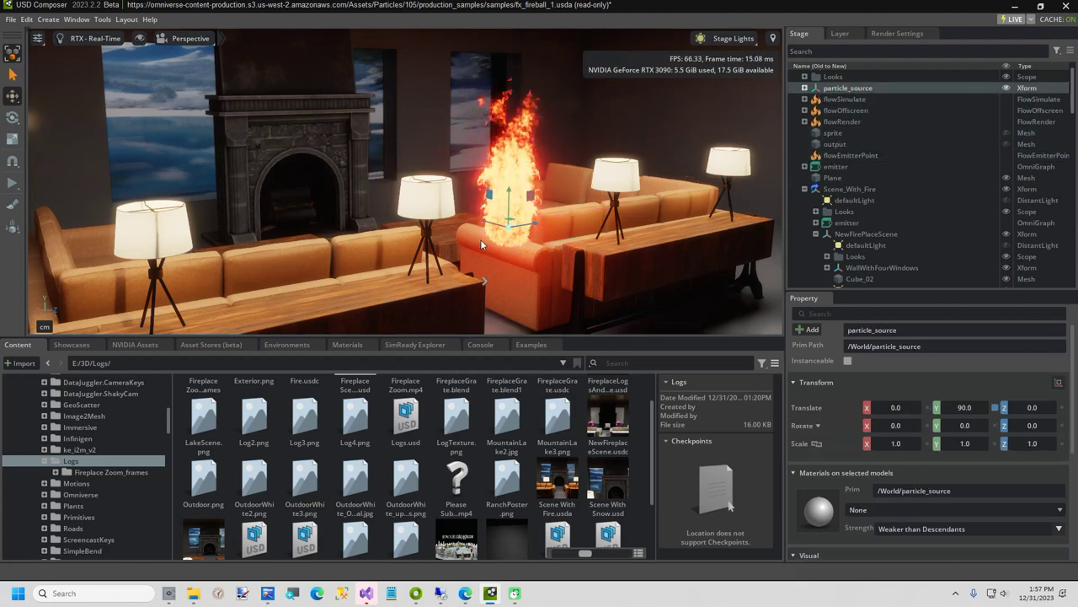
{"action": "left_click_drag", "start_coordinate": [482, 229], "coordinate": [272, 185]}
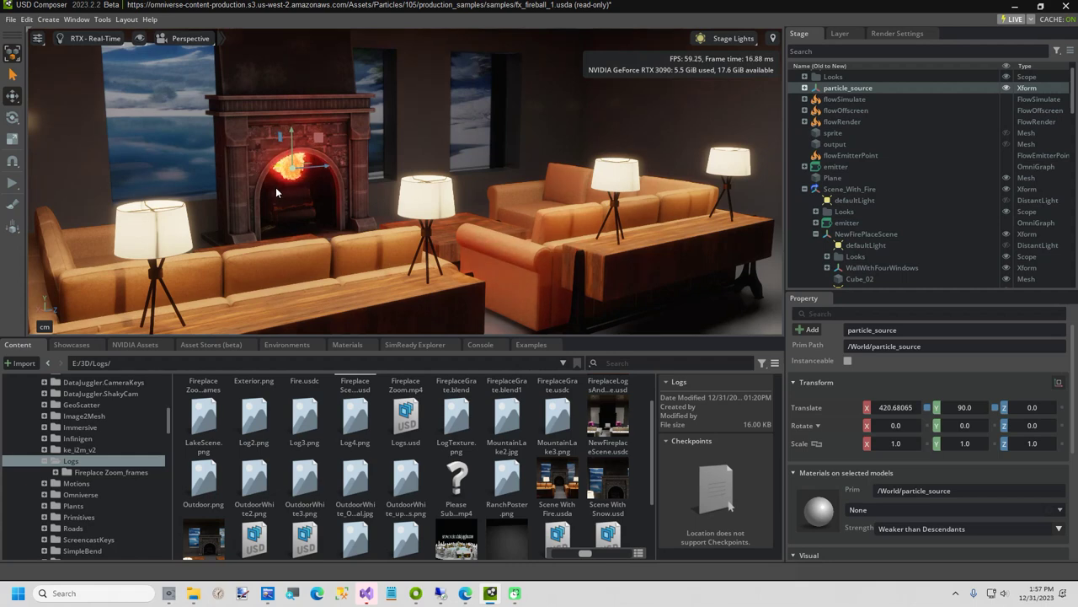
{"action": "key", "text": "f"}
{"action": "left_click_drag", "start_coordinate": [452, 204], "coordinate": [481, 217]}
Set the Density Cell Size of flowSimulate to 0.3
{"action": "left_click", "coordinate": [844, 99]}
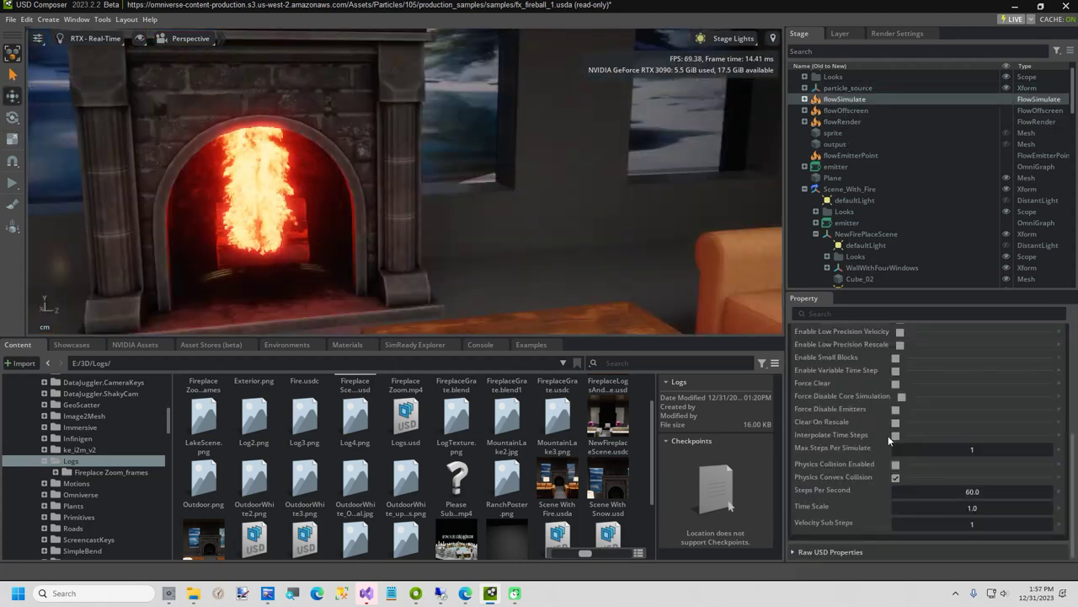
{"action": "scroll", "coordinate": [888, 442], "scroll_direction": "up", "scroll_amount": 4}
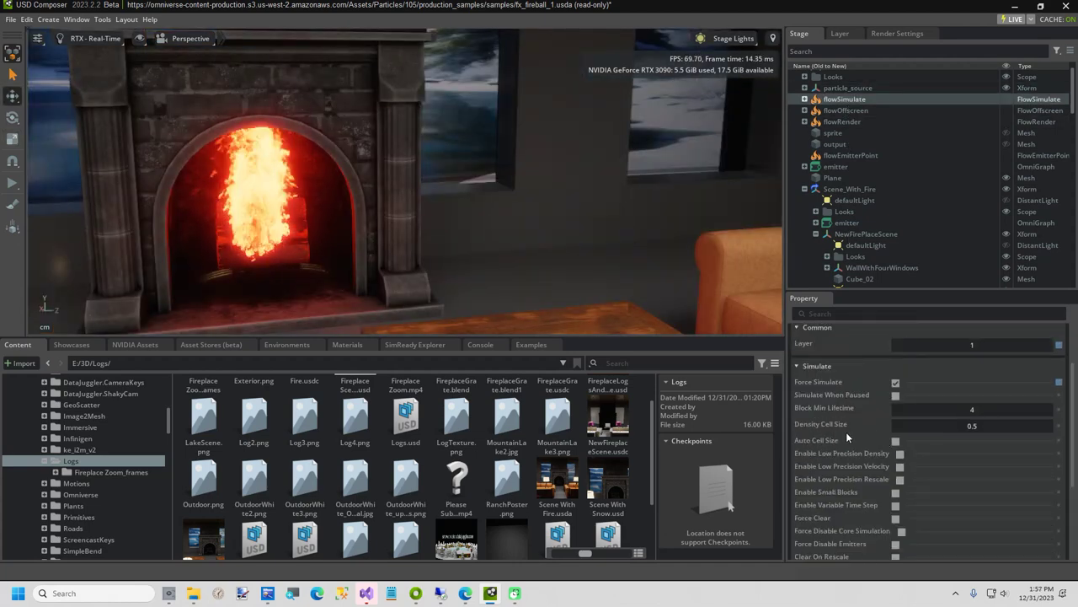
{"action": "double_click", "coordinate": [973, 430]}
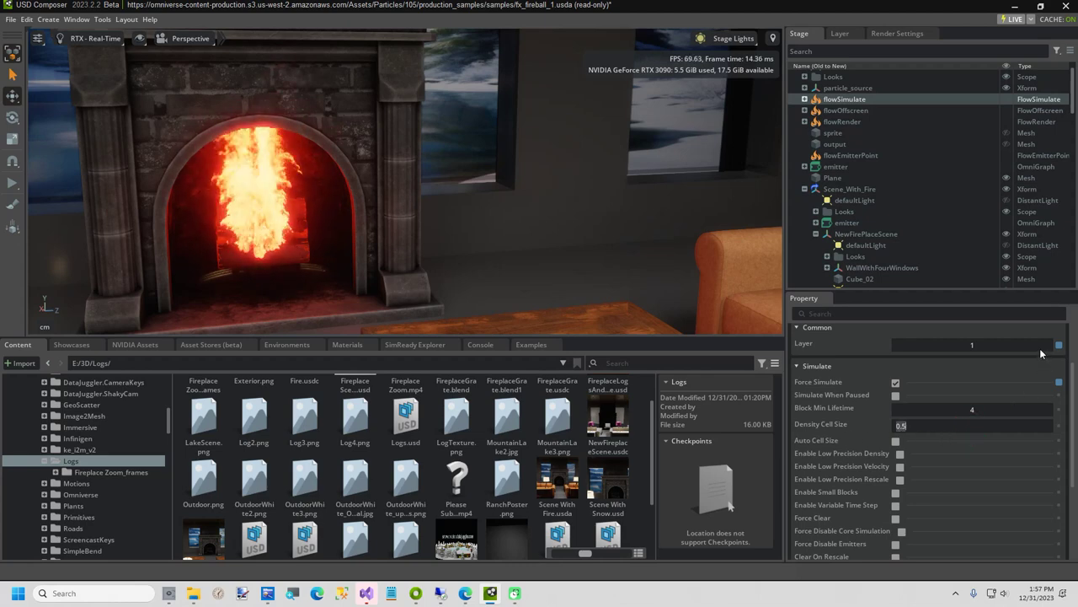
{"action": "type", "text": ".3"}
{"action": "key", "text": "Return"}
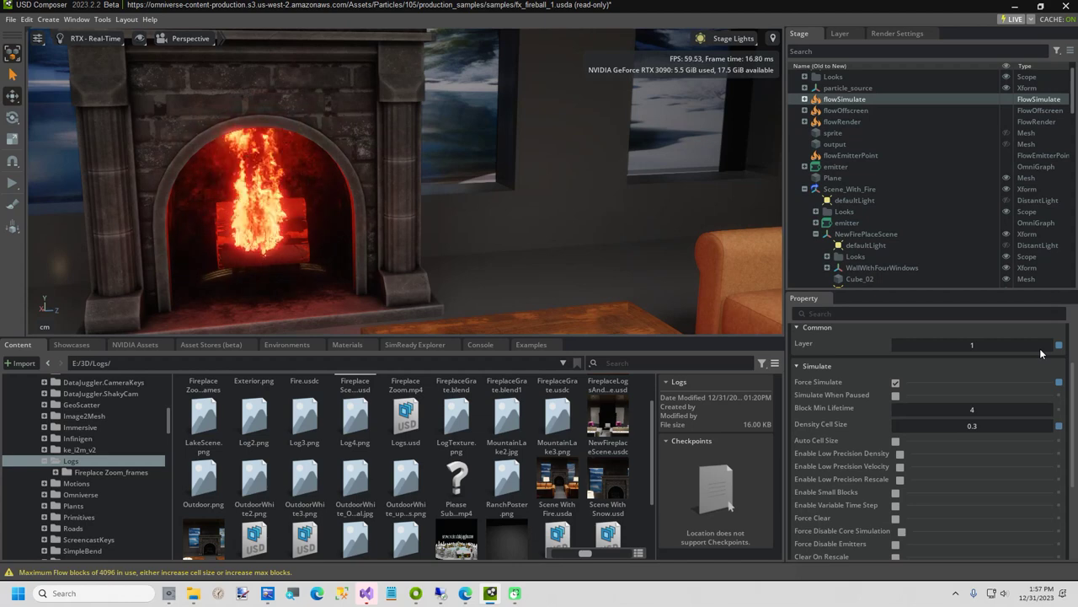
Shift particle_source about 3 cm along Z to centre the flame in the fireplace opening
{"action": "scroll", "coordinate": [955, 405], "scroll_direction": "down", "scroll_amount": 3}
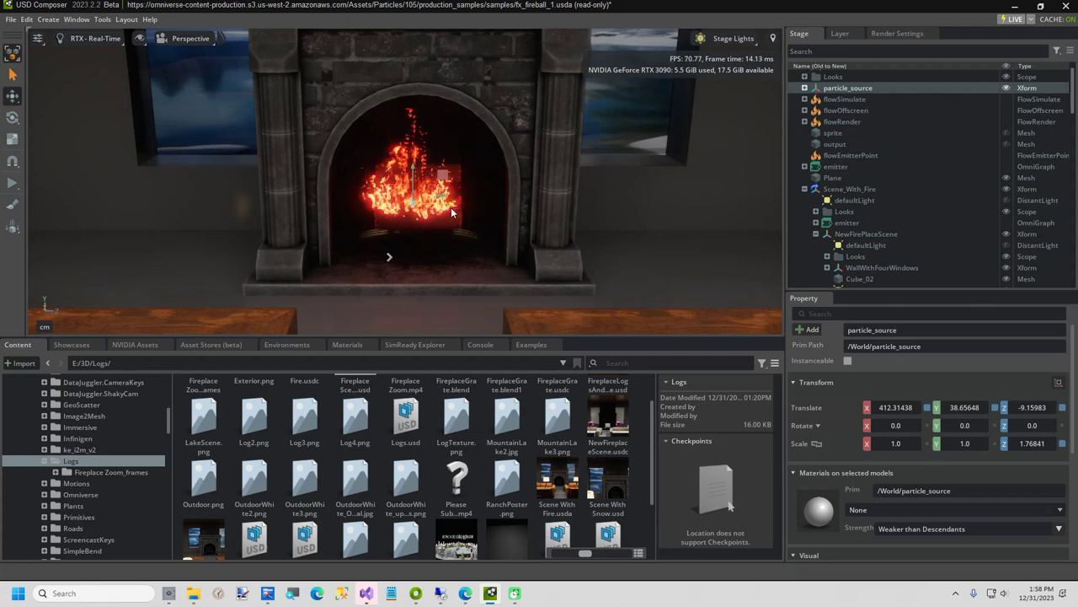
{"action": "left_click_drag", "start_coordinate": [451, 208], "coordinate": [487, 257]}
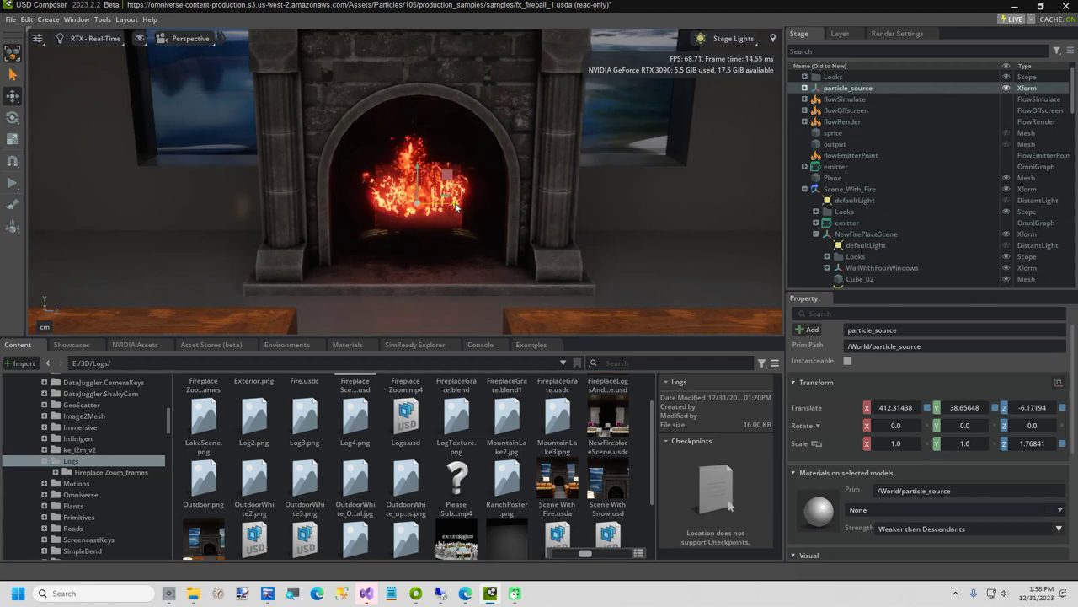
{"action": "scroll", "coordinate": [503, 164], "scroll_direction": "down", "scroll_amount": 5}
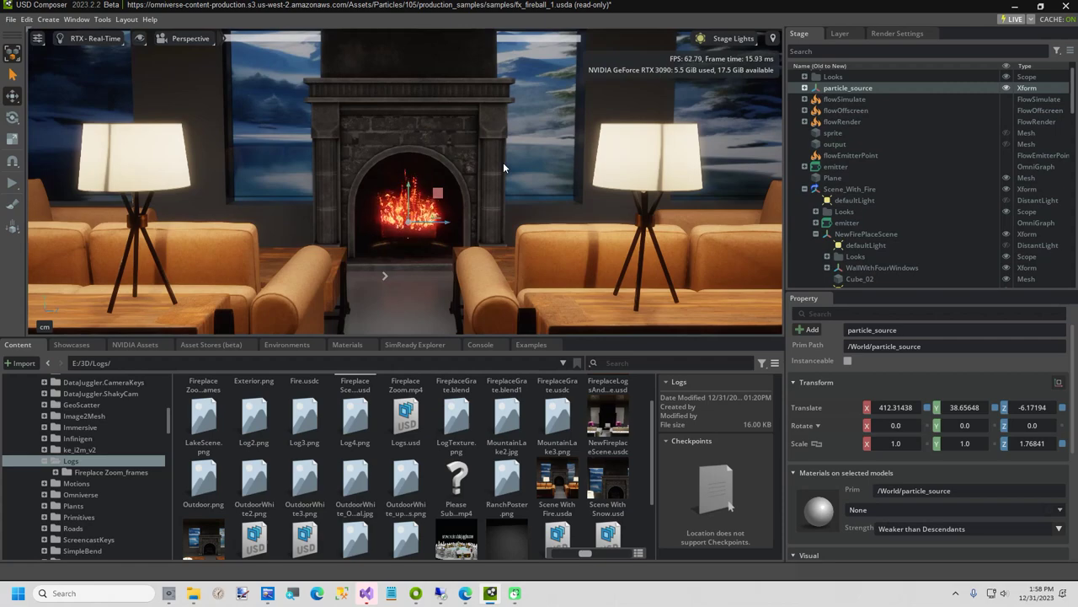
Switch to the Snow Creator web page and set Force Percent to 75
{"action": "key", "text": "alt+Tab"}
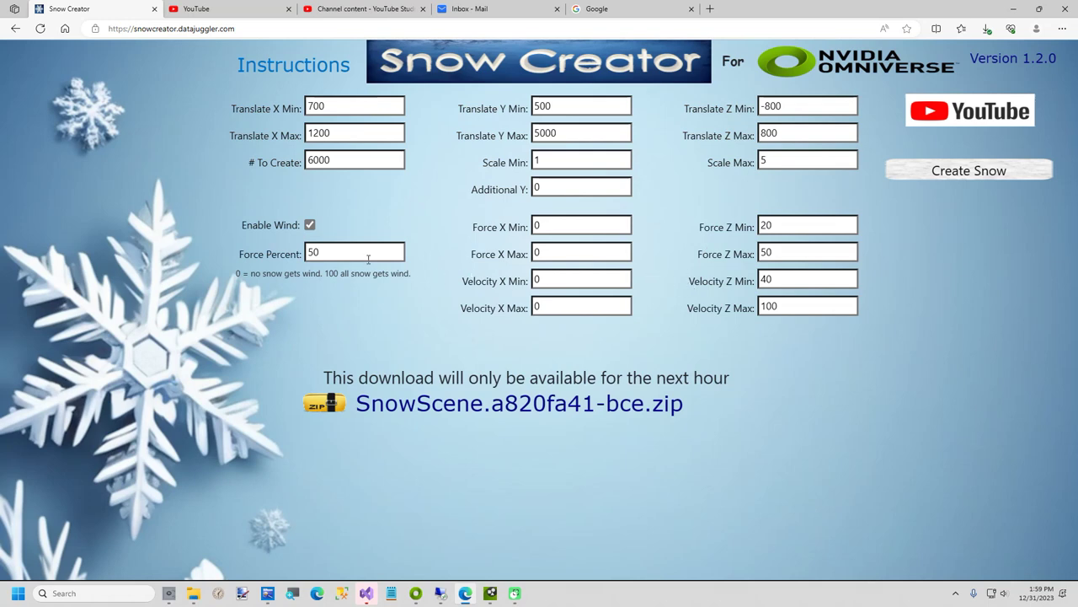
{"action": "double_click", "coordinate": [330, 259]}
{"action": "left_click_drag", "start_coordinate": [314, 253], "coordinate": [295, 254]}
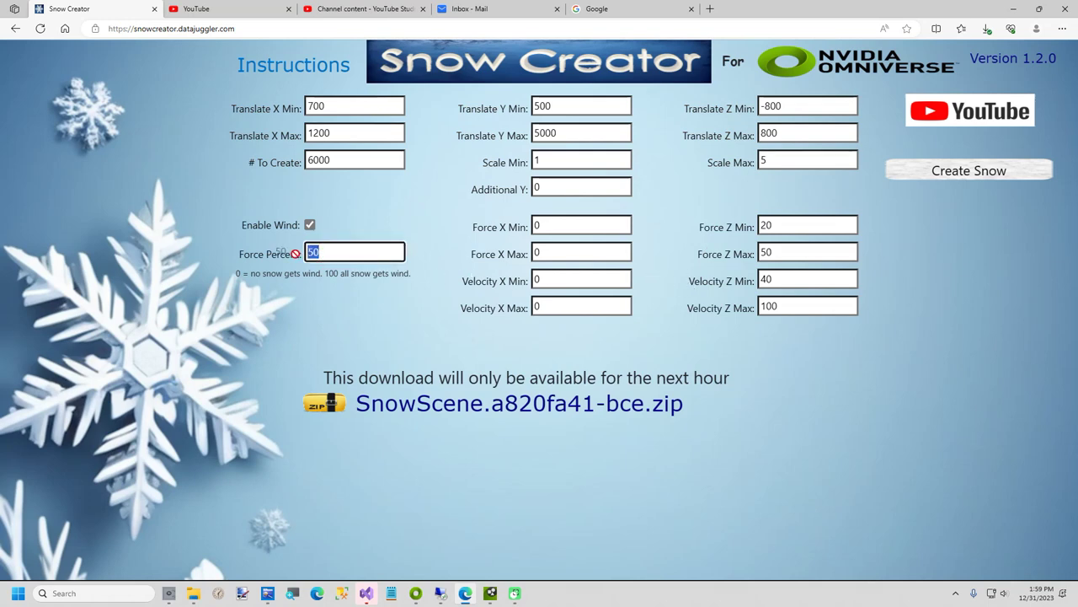
{"action": "type", "text": "75"}
{"action": "left_click", "coordinate": [365, 325]}
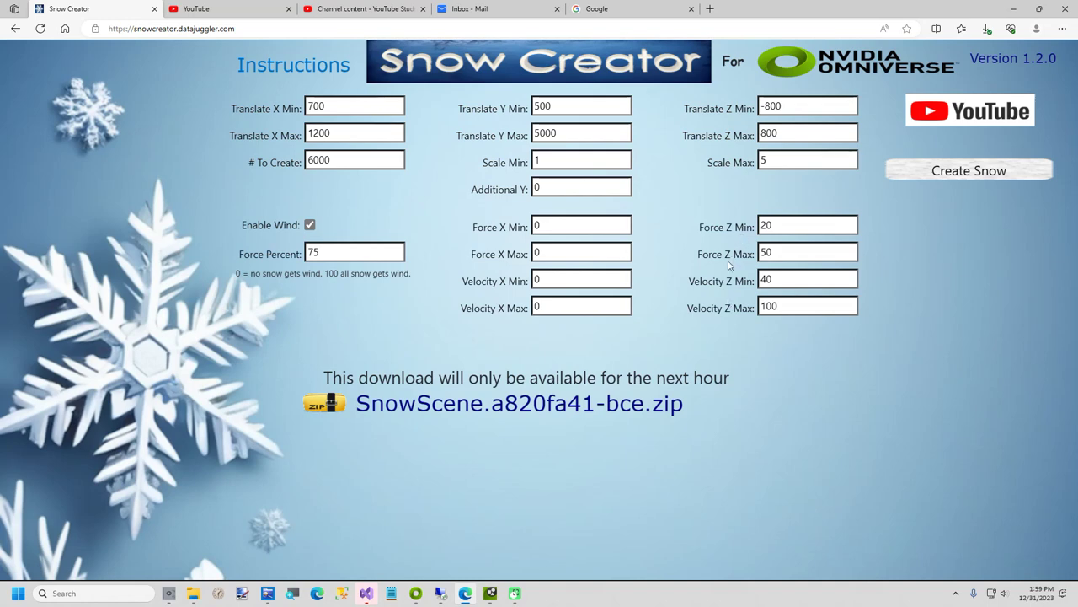
Check the Force Z minimum and maximum and generate the snow scene
{"action": "double_click", "coordinate": [818, 225]}
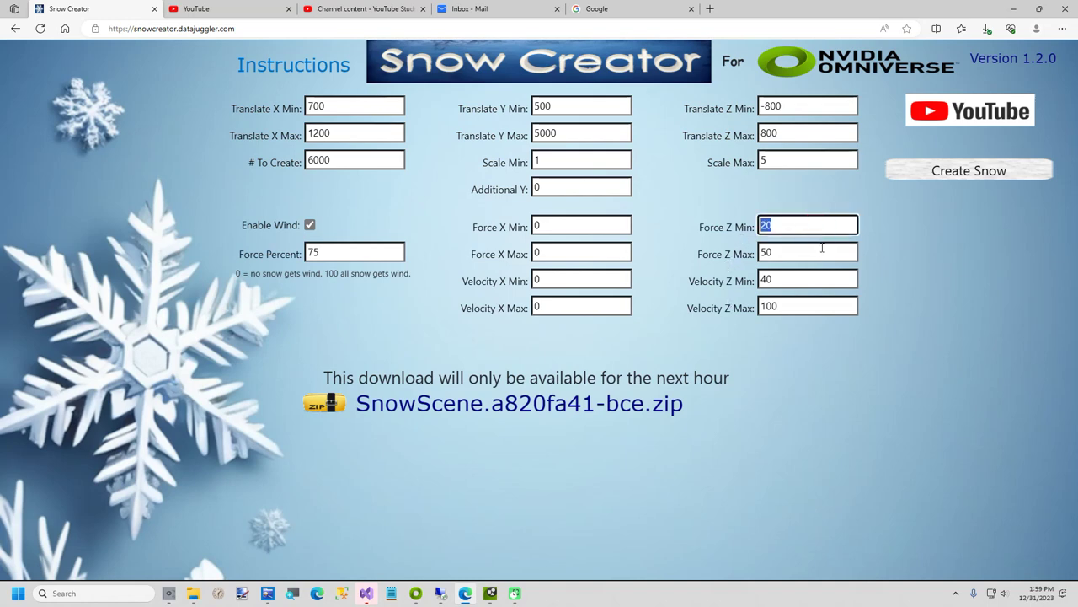
{"action": "double_click", "coordinate": [788, 252]}
{"action": "double_click", "coordinate": [788, 224]}
{"action": "left_click", "coordinate": [826, 228]}
{"action": "left_click", "coordinate": [913, 172]}
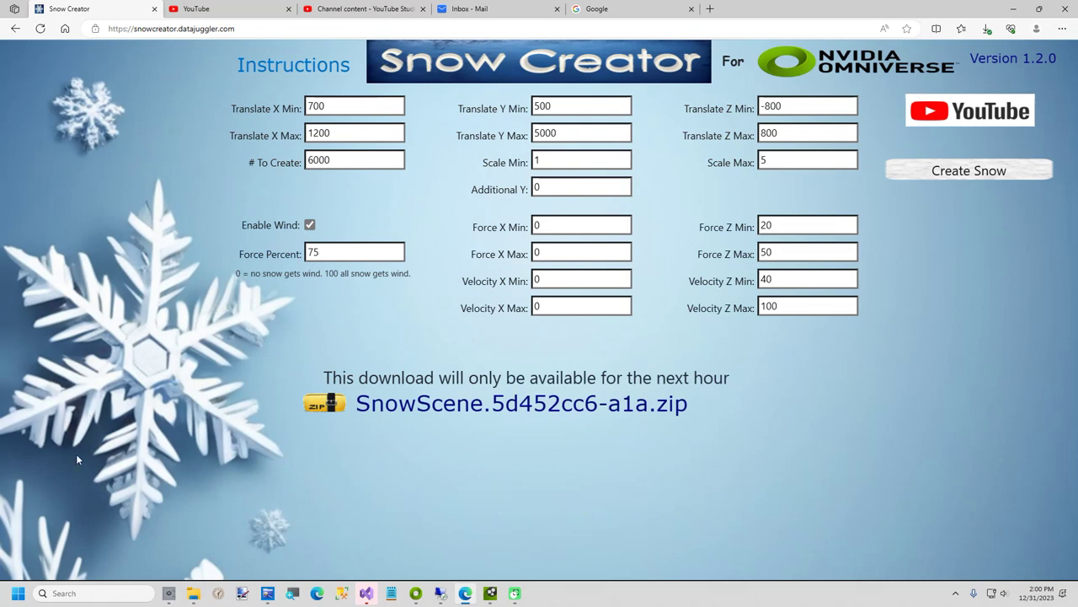
Download the generated SnowScene.5d452cc6-a1a.zip and save it in C:\Temp
{"action": "left_click", "coordinate": [470, 410]}
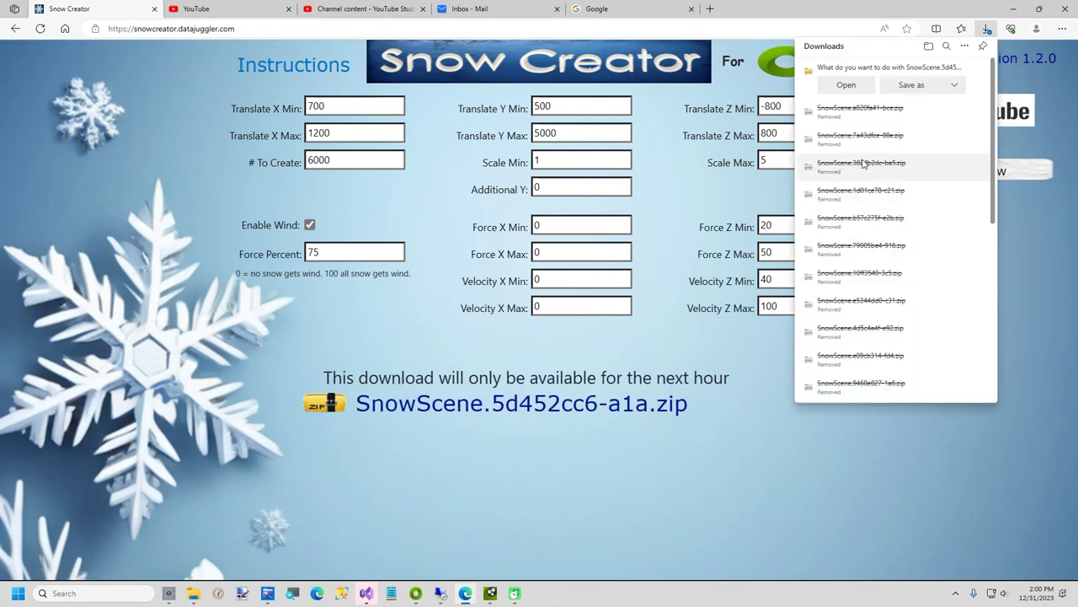
{"action": "left_click", "coordinate": [910, 85]}
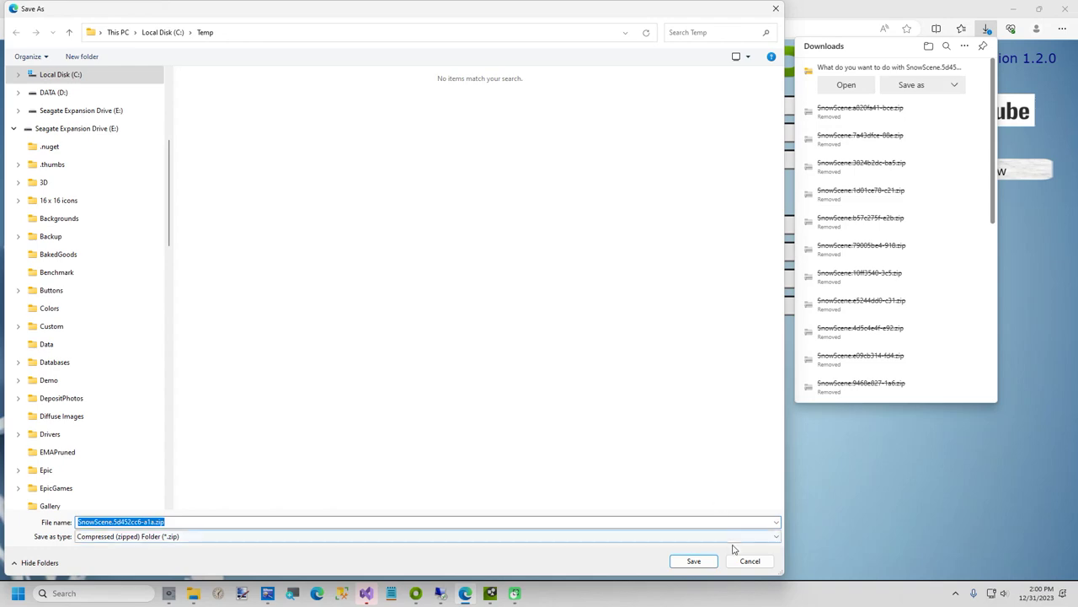
{"action": "left_click", "coordinate": [689, 557]}
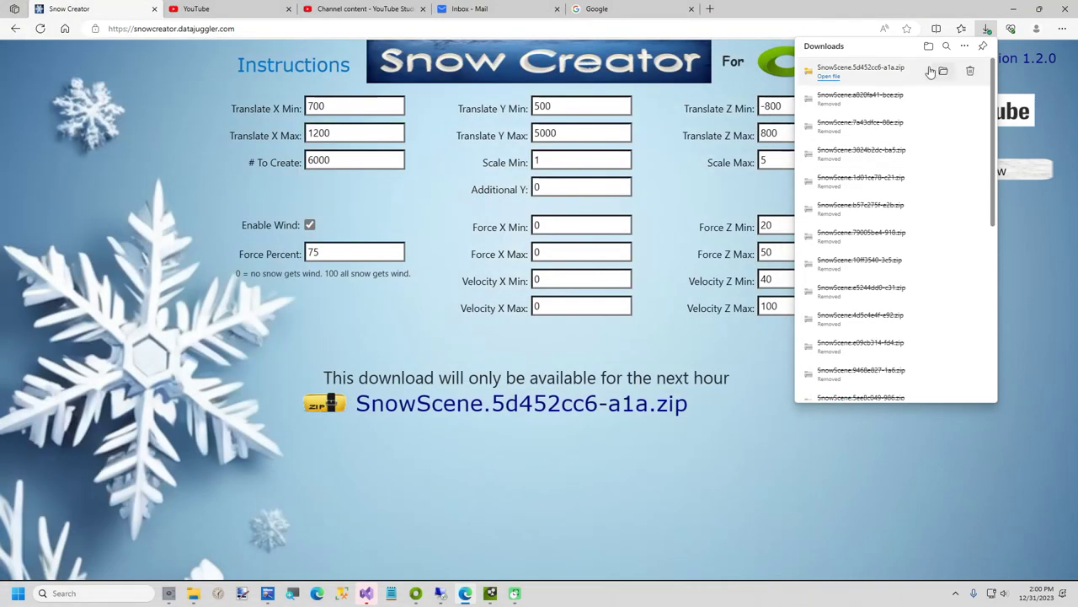
Show the downloaded archive in its folder and extract it to C:\Temp\SnowScene.5d452cc6-a1a
{"action": "left_click", "coordinate": [943, 72]}
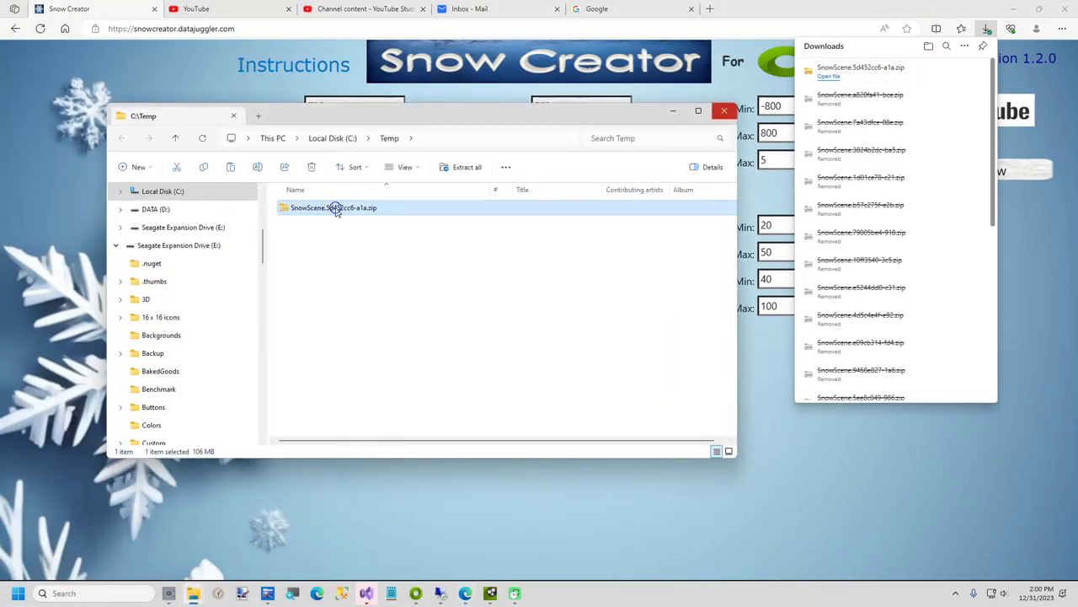
{"action": "right_click", "coordinate": [336, 208]}
{"action": "left_click", "coordinate": [373, 294]}
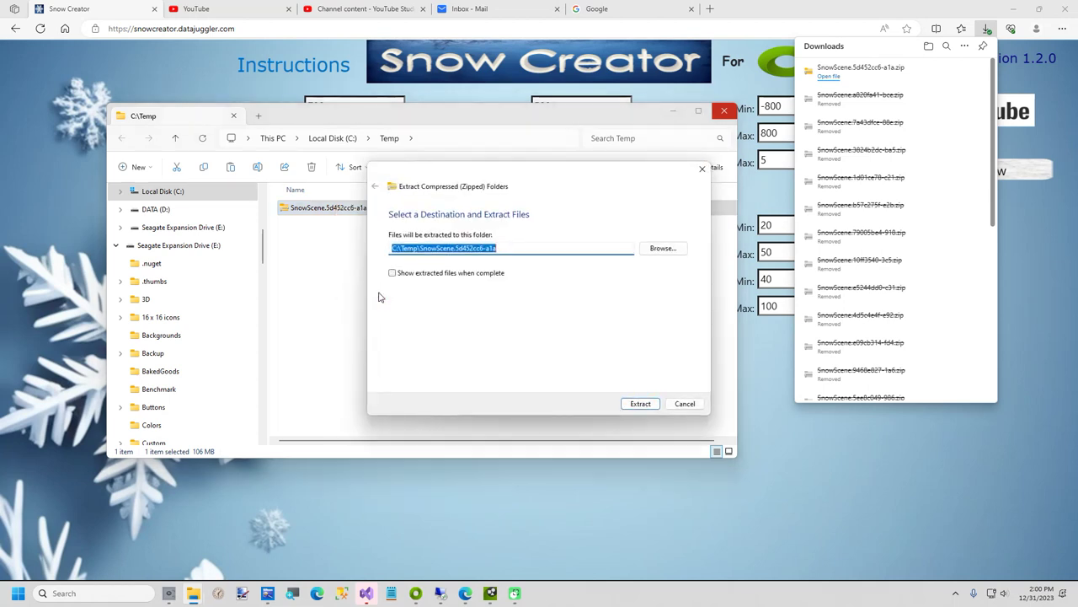
{"action": "left_click", "coordinate": [639, 405]}
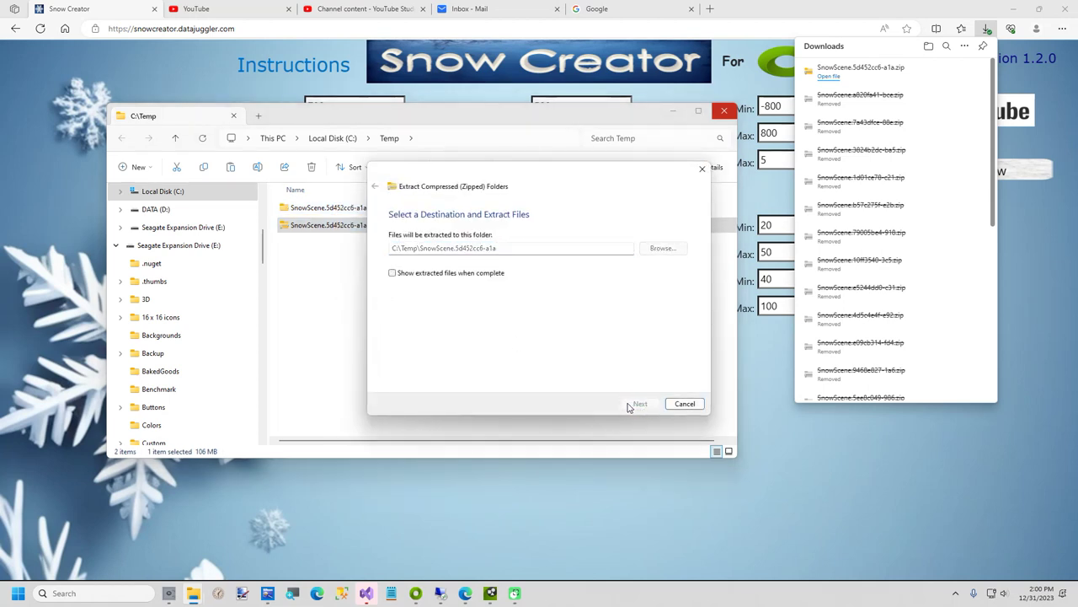
Switch back to USD Composer and add the extracted SnowScene.5d452cc6-a1a.usda file to the stage
{"action": "left_click", "coordinate": [491, 593]}
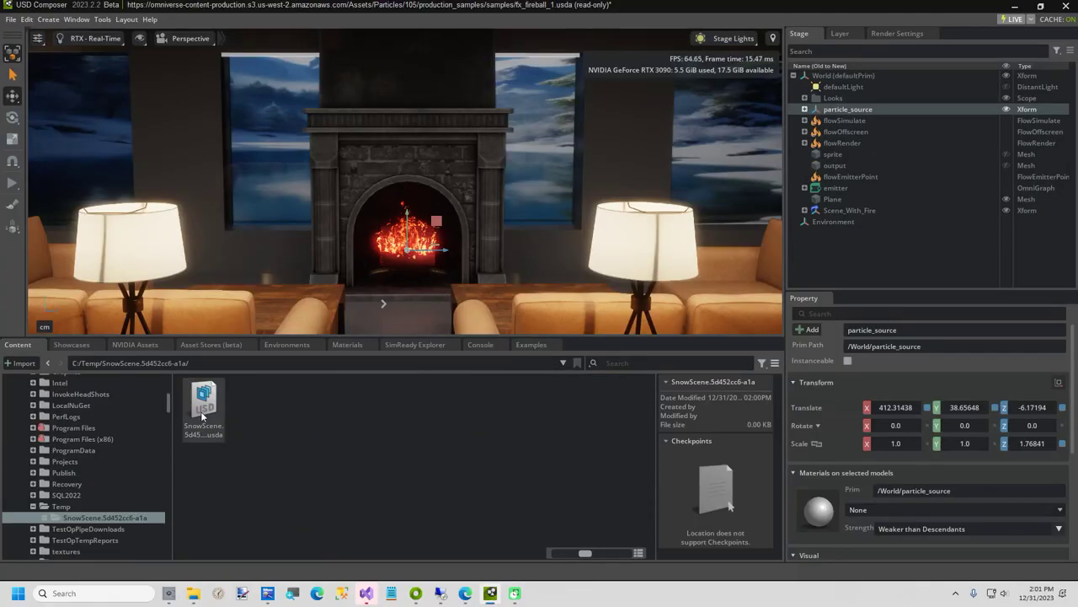
{"action": "left_click_drag", "start_coordinate": [204, 402], "coordinate": [827, 246]}
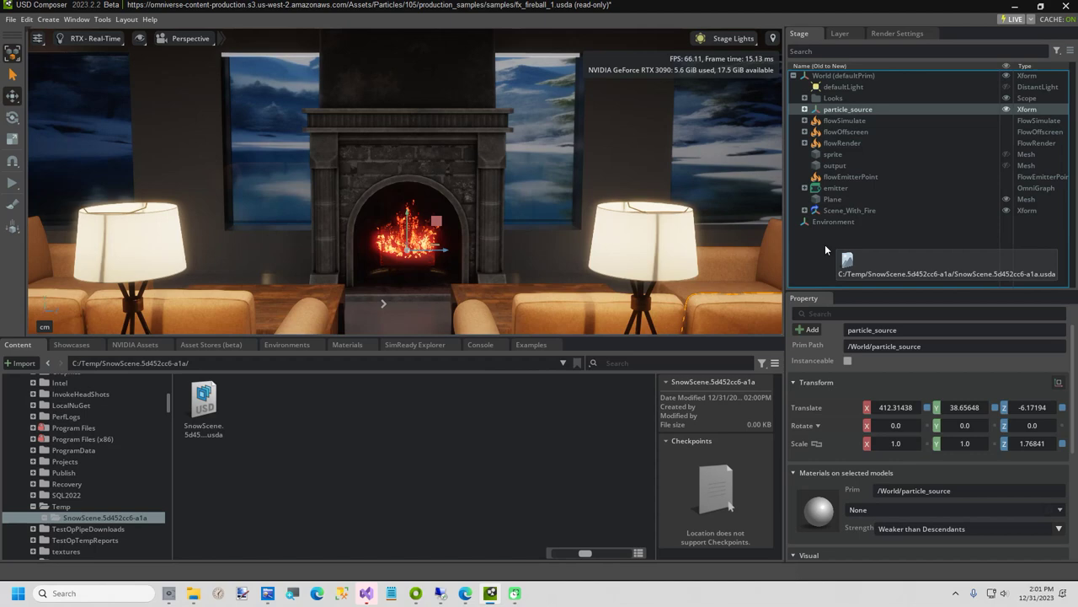
{"action": "left_click_drag", "start_coordinate": [826, 248], "coordinate": [826, 247]}
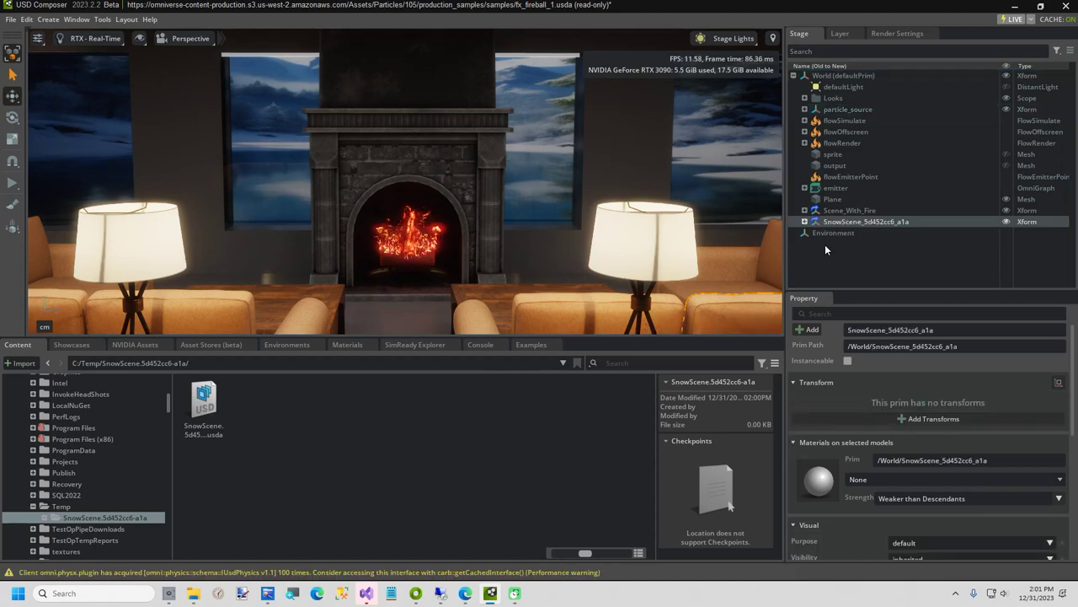
{"action": "key", "text": "f"}
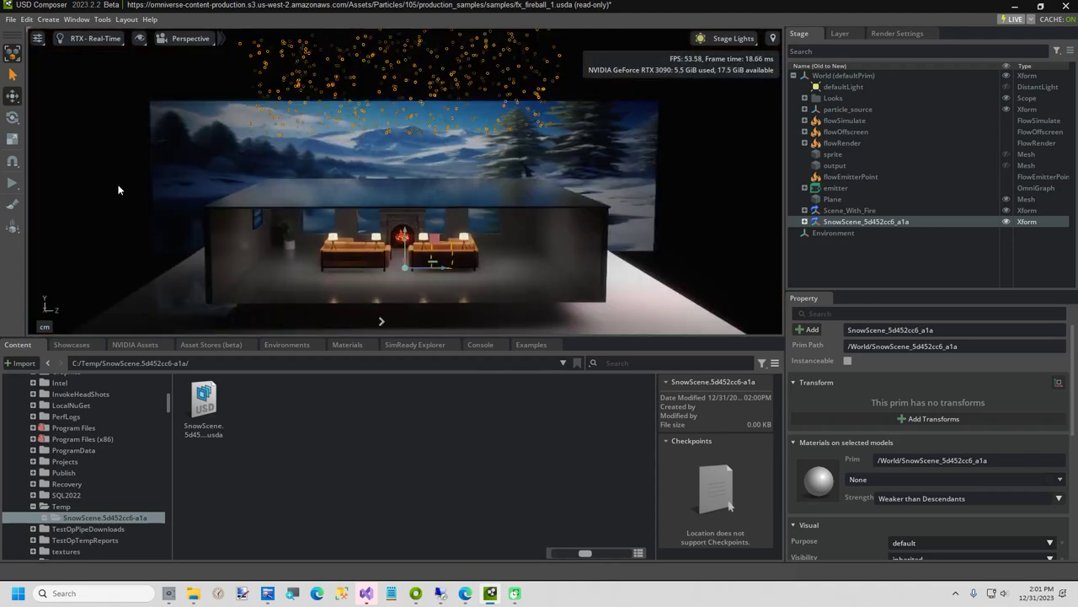
Add a Physics Scene to the World and set its Gravity Magnitude to 15
{"action": "left_click", "coordinate": [778, 109]}
{"action": "left_click", "coordinate": [48, 18]}
{"action": "mouse_move", "coordinate": [53, 57]}
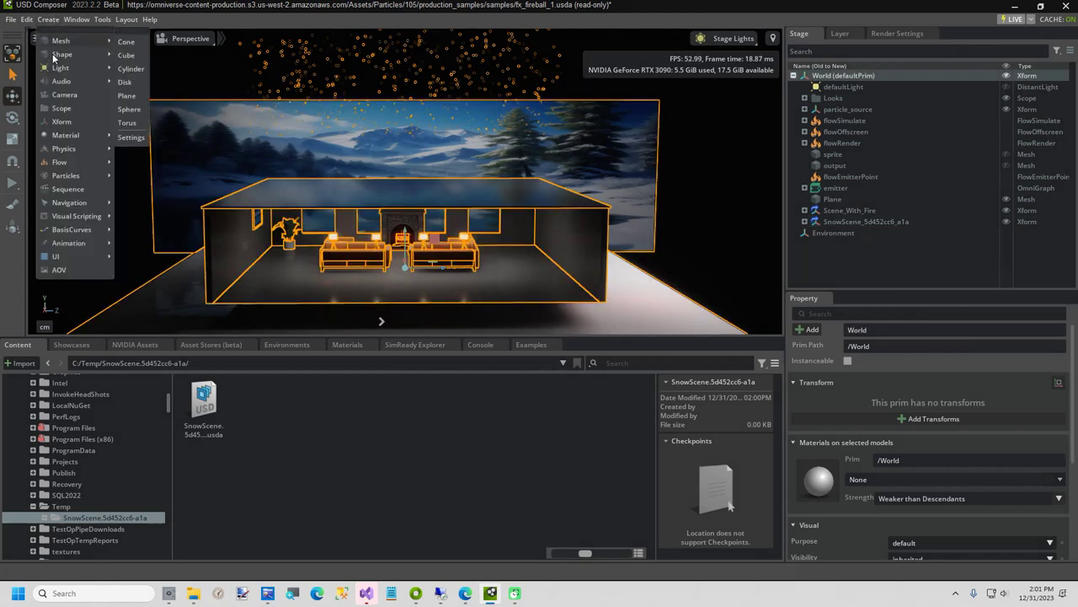
{"action": "mouse_move", "coordinate": [61, 152]}
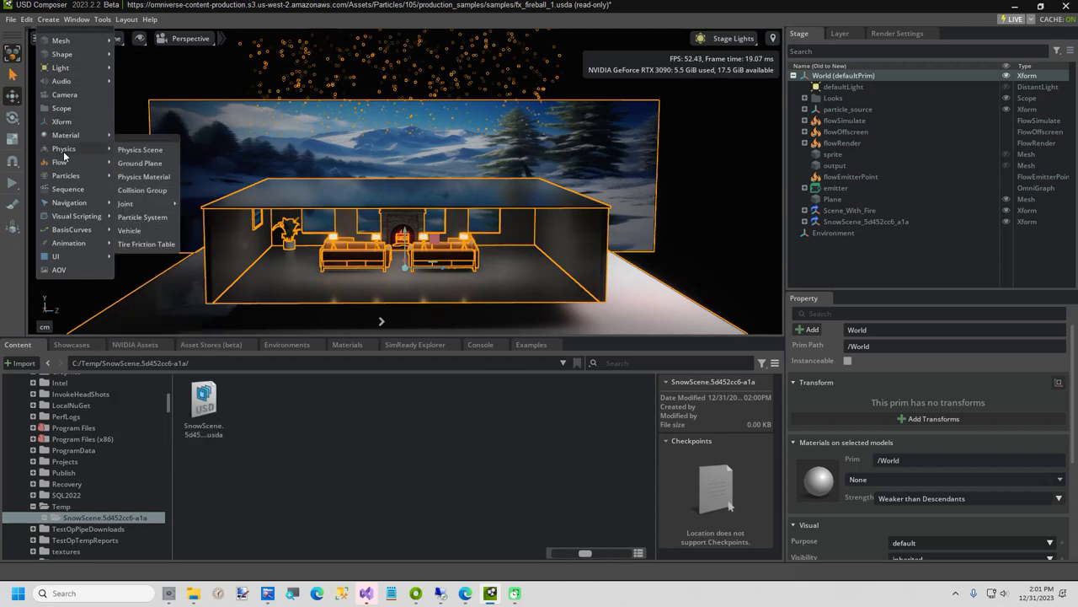
{"action": "left_click", "coordinate": [135, 150]}
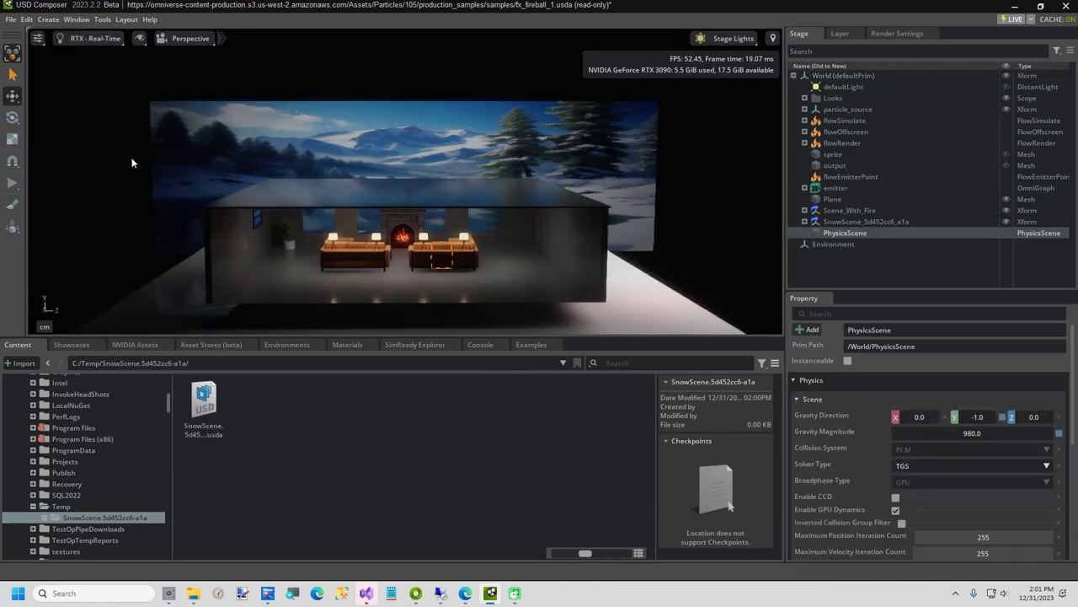
{"action": "double_click", "coordinate": [992, 434]}
{"action": "type", "text": "15"}
{"action": "key", "text": "Return"}
Find the PhysX Fabric extension by searching for "Fabric" and enable it
{"action": "left_click", "coordinate": [48, 20]}
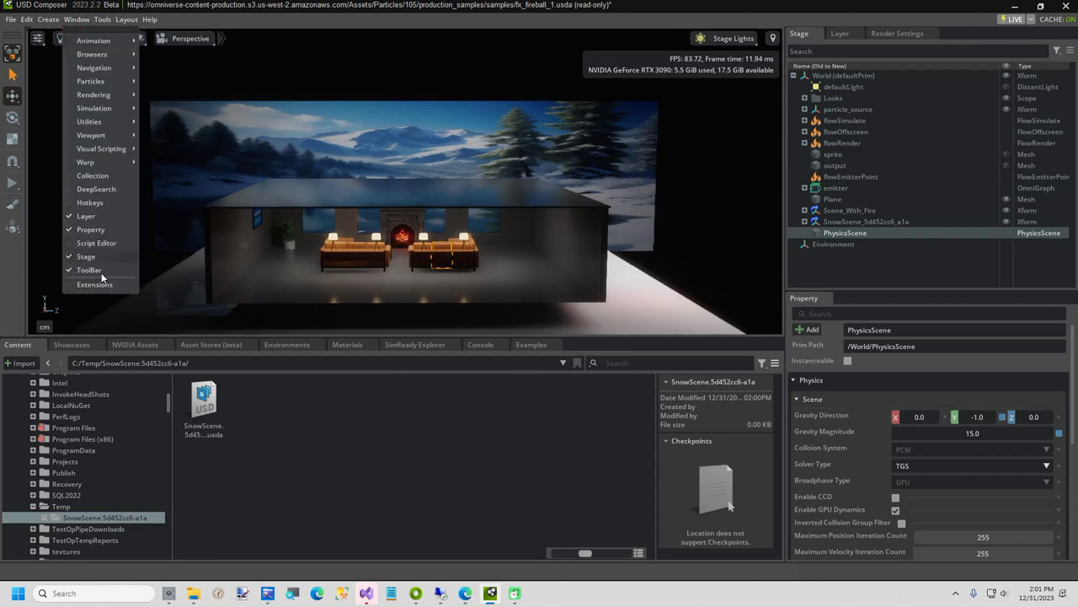
{"action": "left_click", "coordinate": [100, 287]}
{"action": "left_click", "coordinate": [204, 85]}
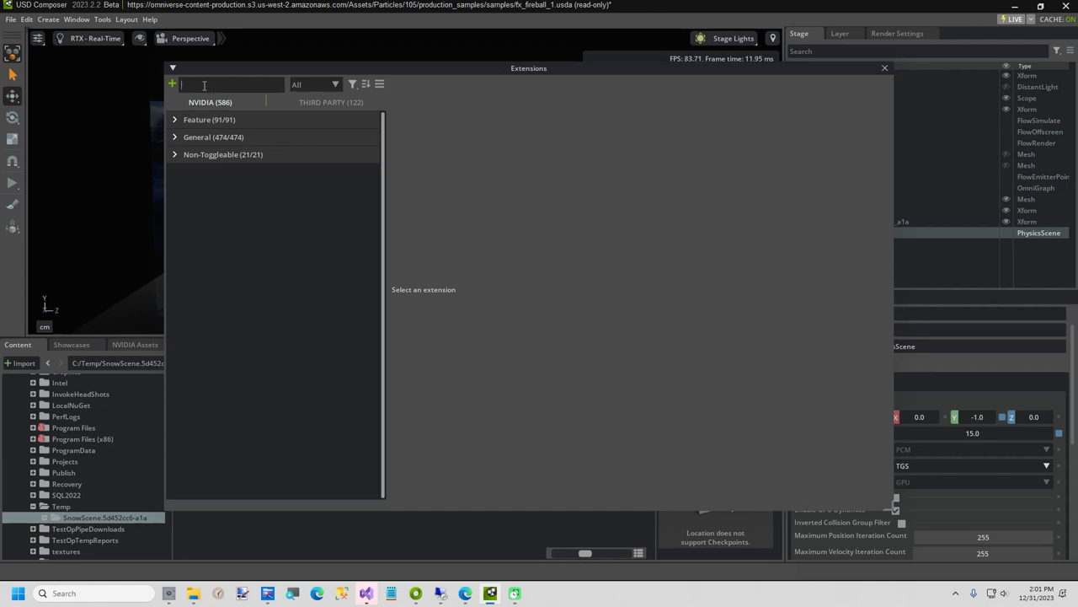
{"action": "type", "text": "Fabric"}
{"action": "left_click", "coordinate": [175, 136]}
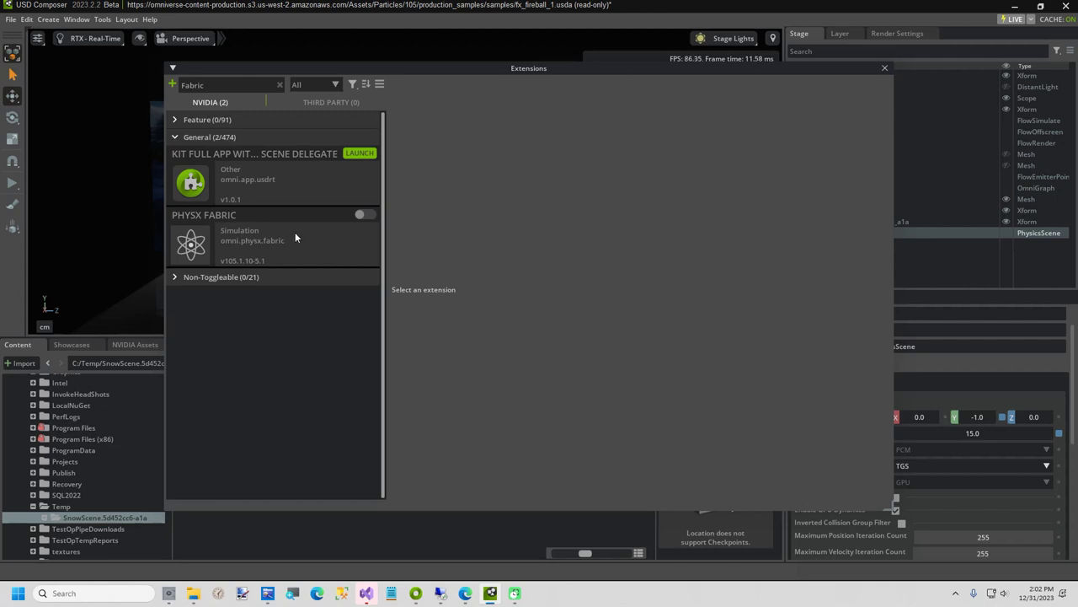
{"action": "left_click", "coordinate": [368, 215]}
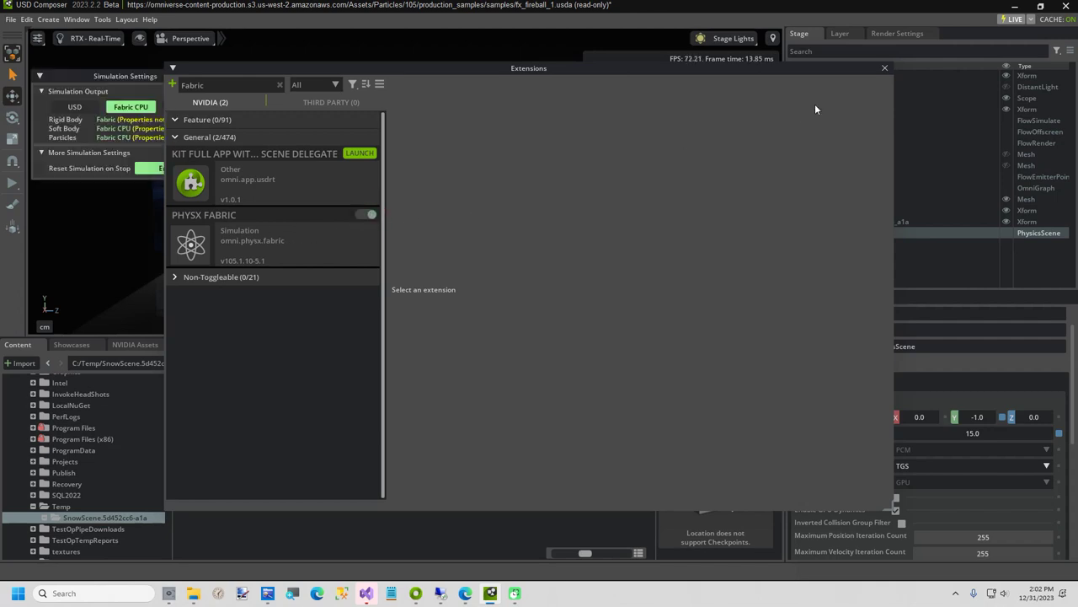
{"action": "left_click", "coordinate": [885, 69]}
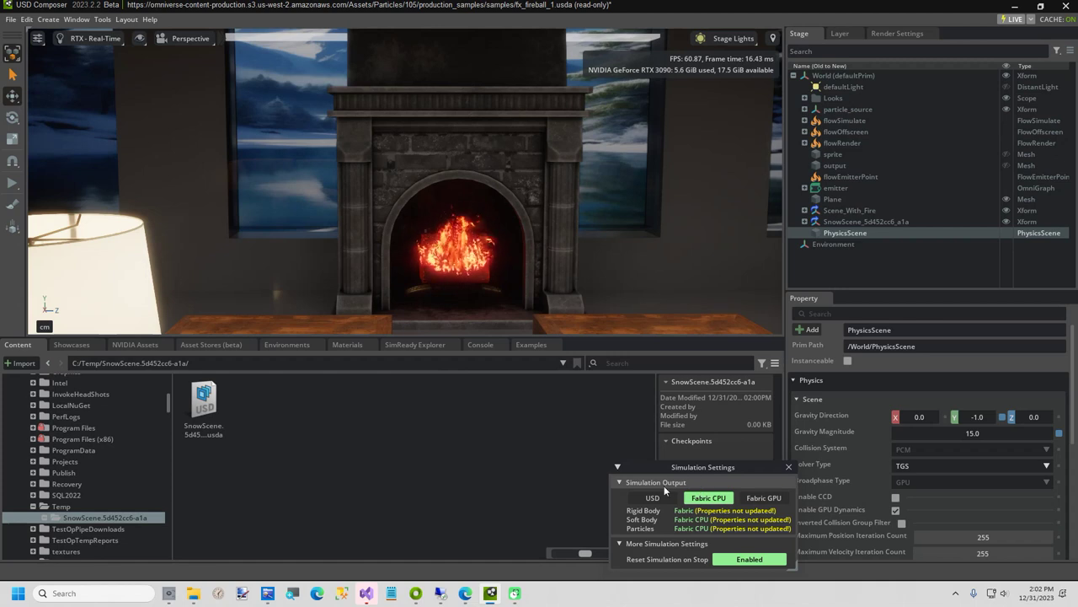
Play the snow simulation and check the time step settings of PhysicsScene
{"action": "left_click", "coordinate": [842, 98]}
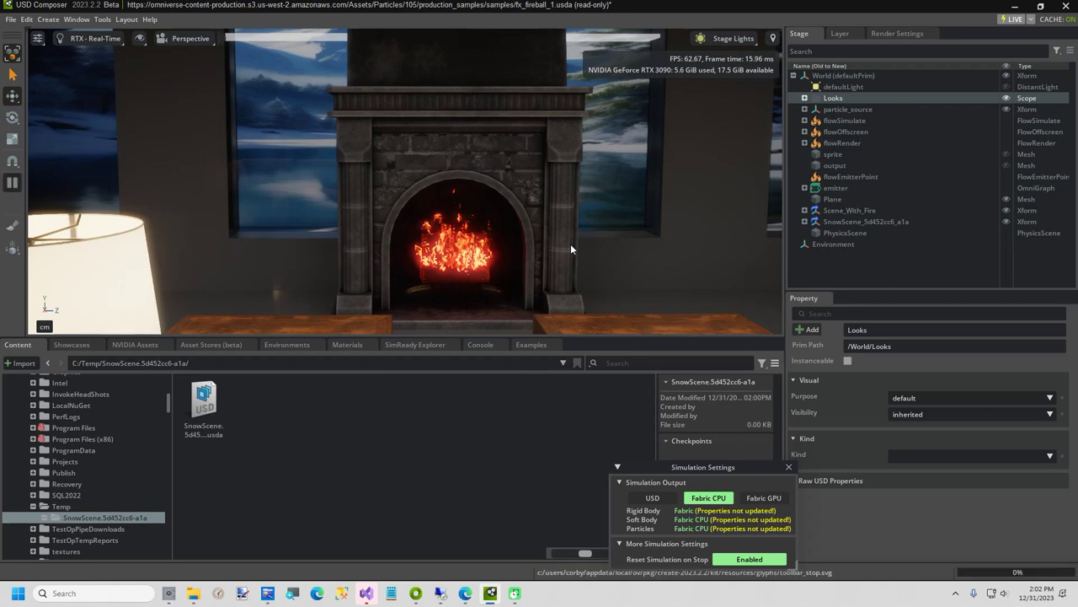
{"action": "key", "text": "space"}
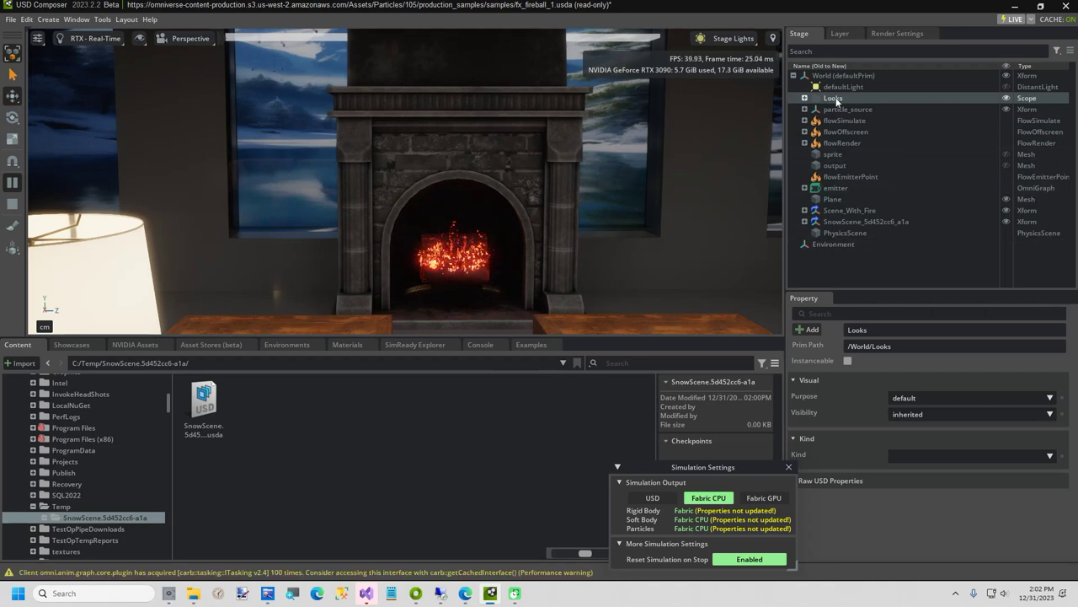
{"action": "left_click", "coordinate": [845, 233]}
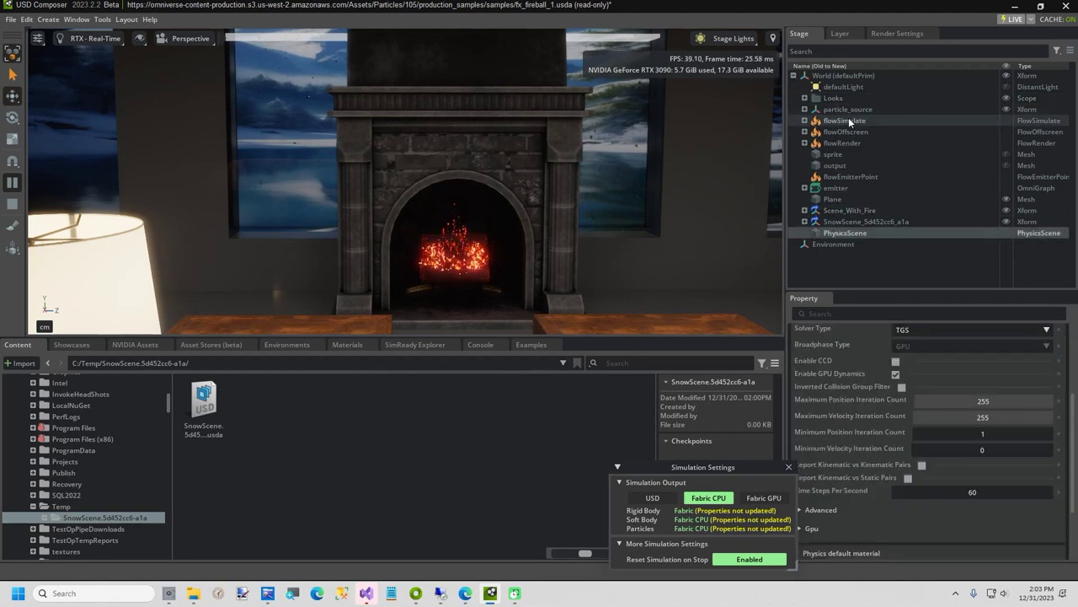
Set the Time Scale of flowSimulate to 1.0 while the simulation is playing
{"action": "left_click", "coordinate": [847, 121]}
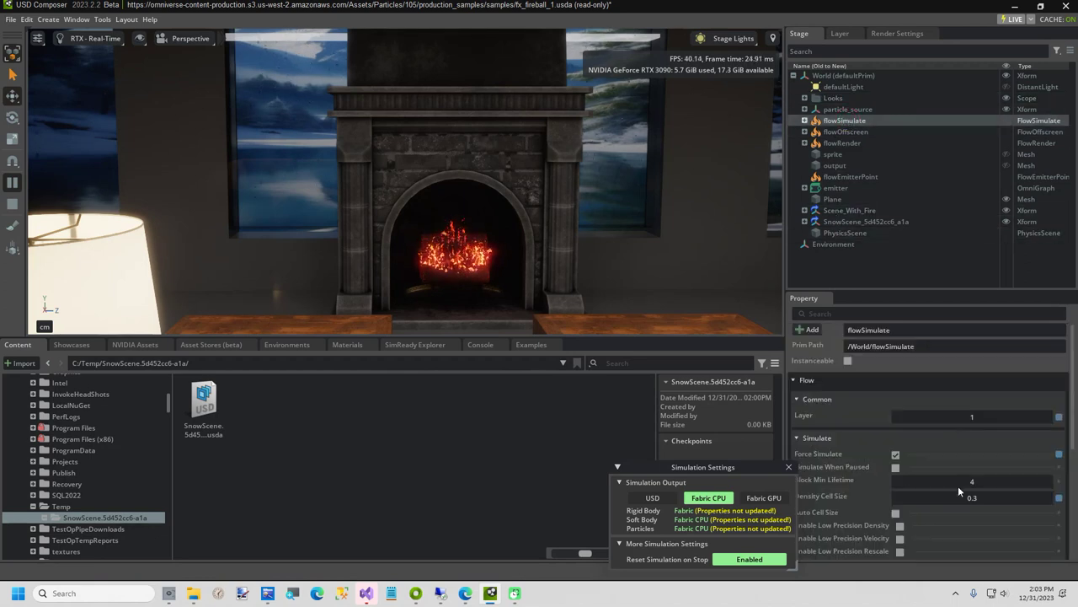
{"action": "left_click", "coordinate": [990, 500]}
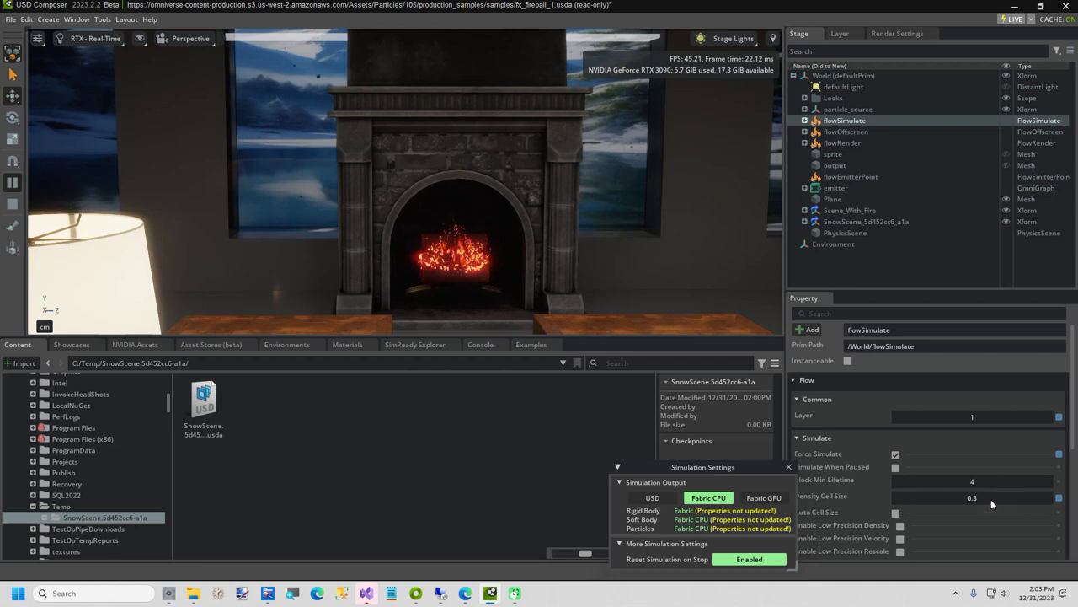
{"action": "scroll", "coordinate": [991, 501], "scroll_direction": "down", "scroll_amount": 3}
{"action": "scroll", "coordinate": [988, 503], "scroll_direction": "down", "scroll_amount": 3}
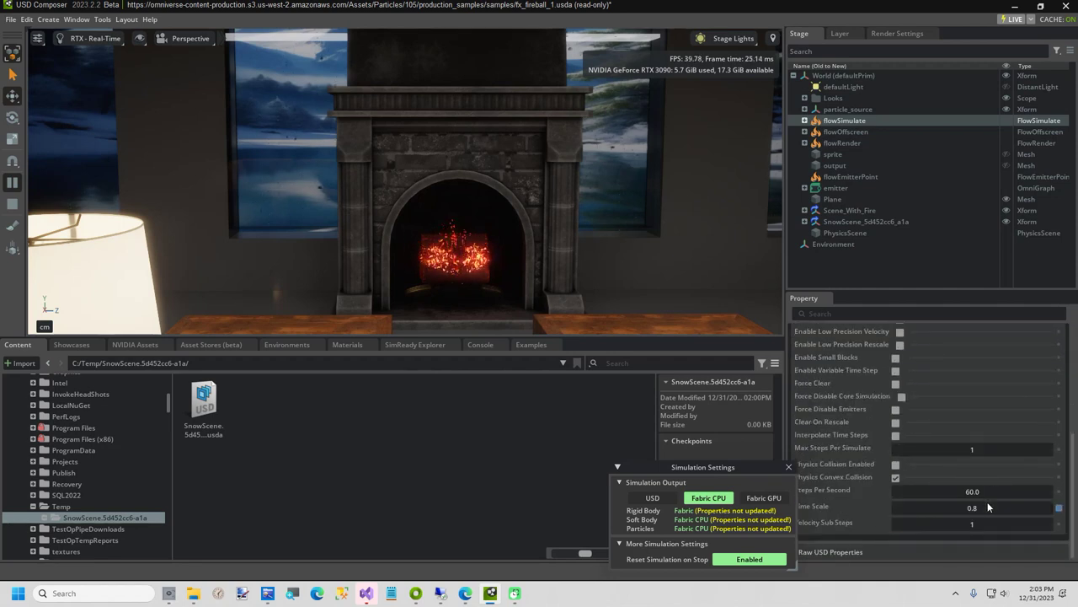
{"action": "double_click", "coordinate": [988, 507]}
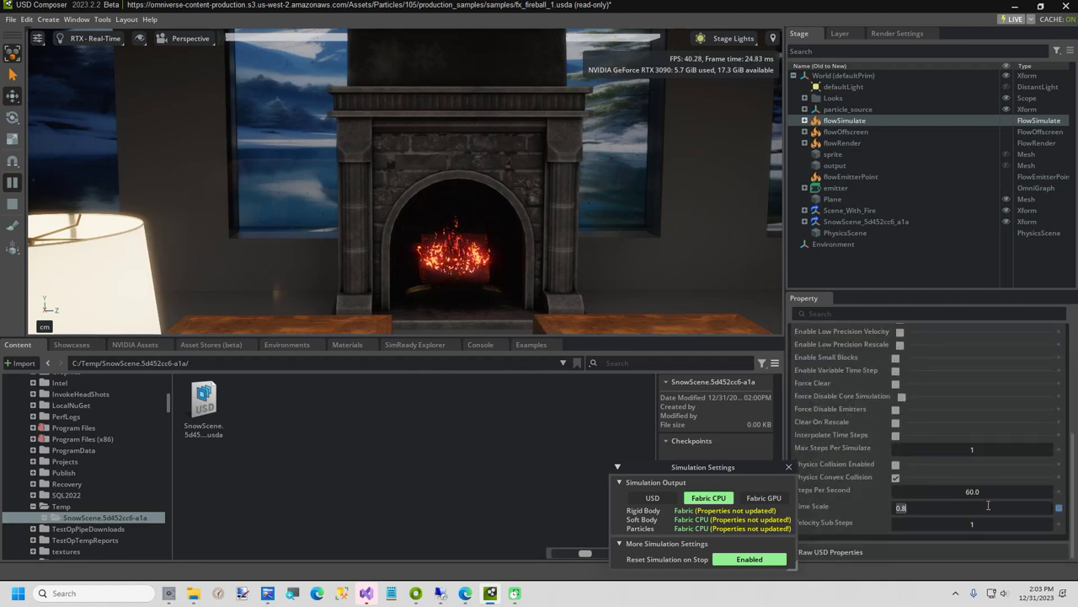
{"action": "type", "text": "1"}
{"action": "key", "text": "Return"}
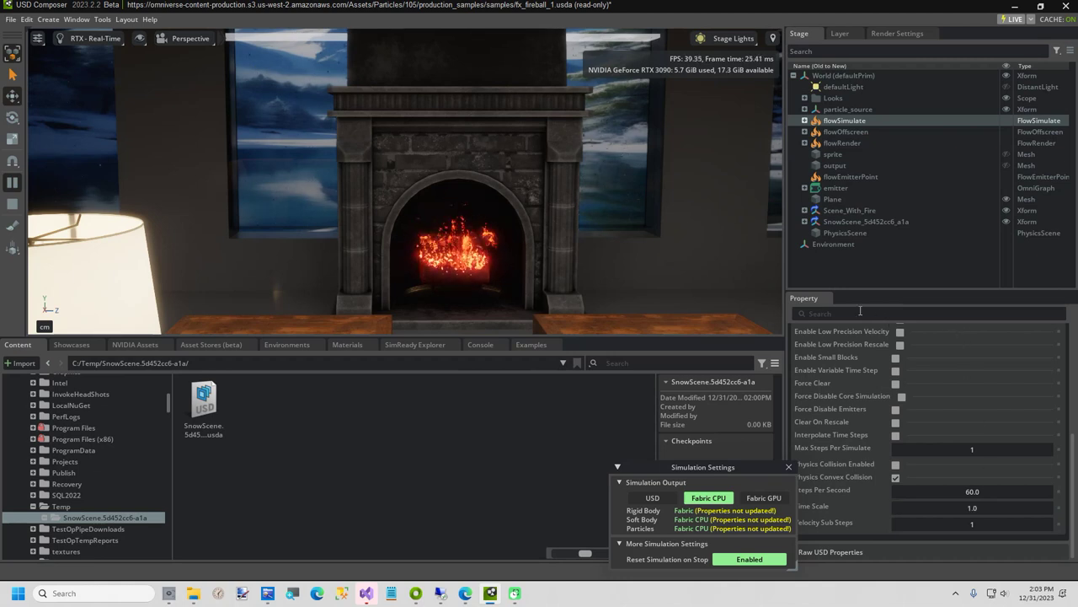
{"action": "middle_click_drag", "start_coordinate": [713, 240], "coordinate": [712, 268]}
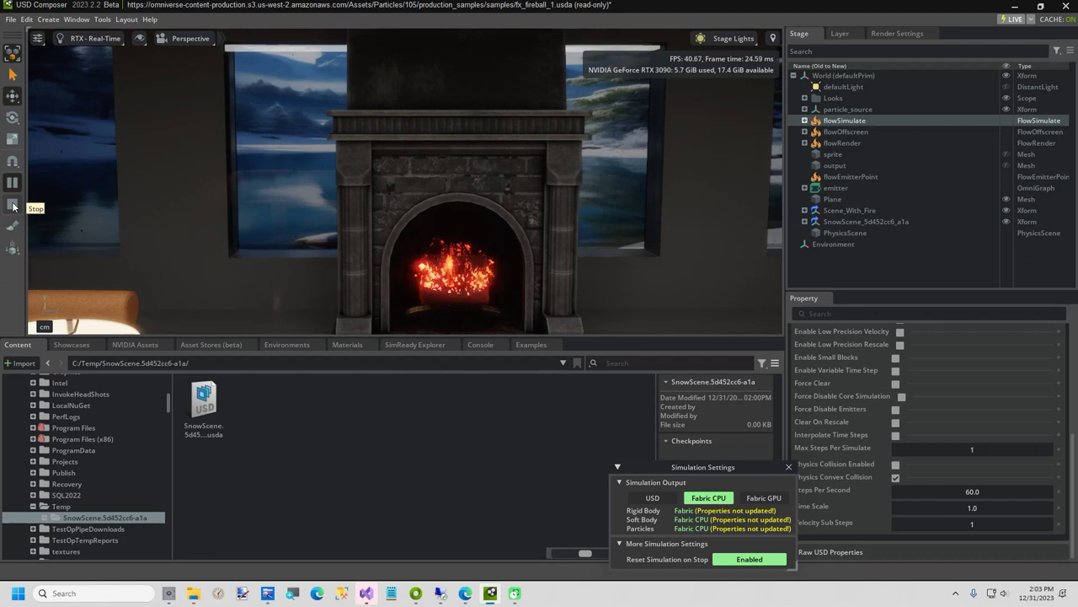
Stop the running simulation and switch to the Snow Creator page in the browser
{"action": "left_click", "coordinate": [13, 207]}
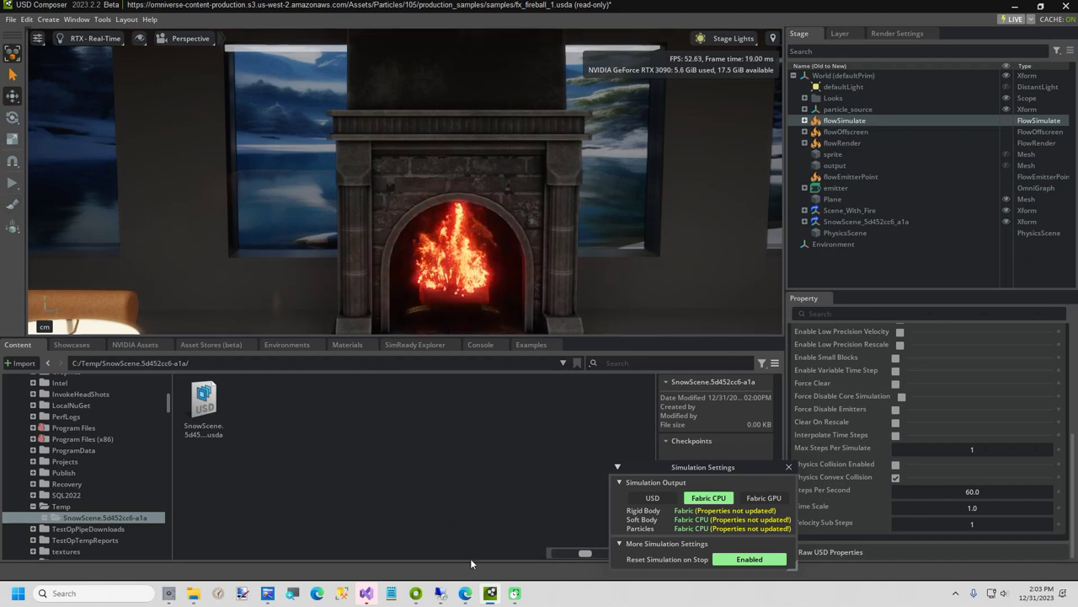
{"action": "mouse_move", "coordinate": [461, 600]}
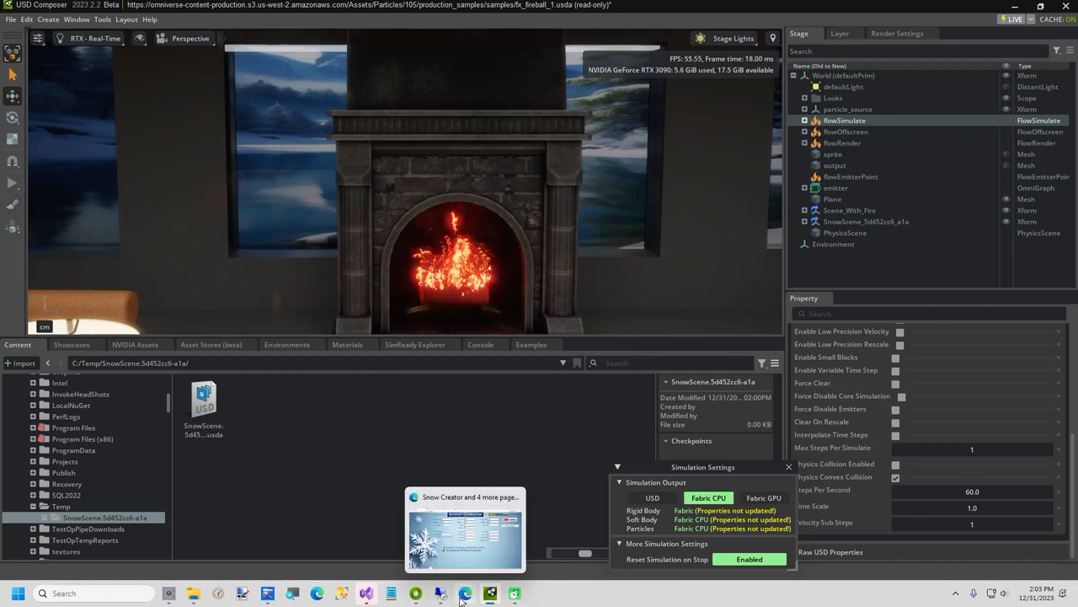
{"action": "left_click", "coordinate": [464, 567]}
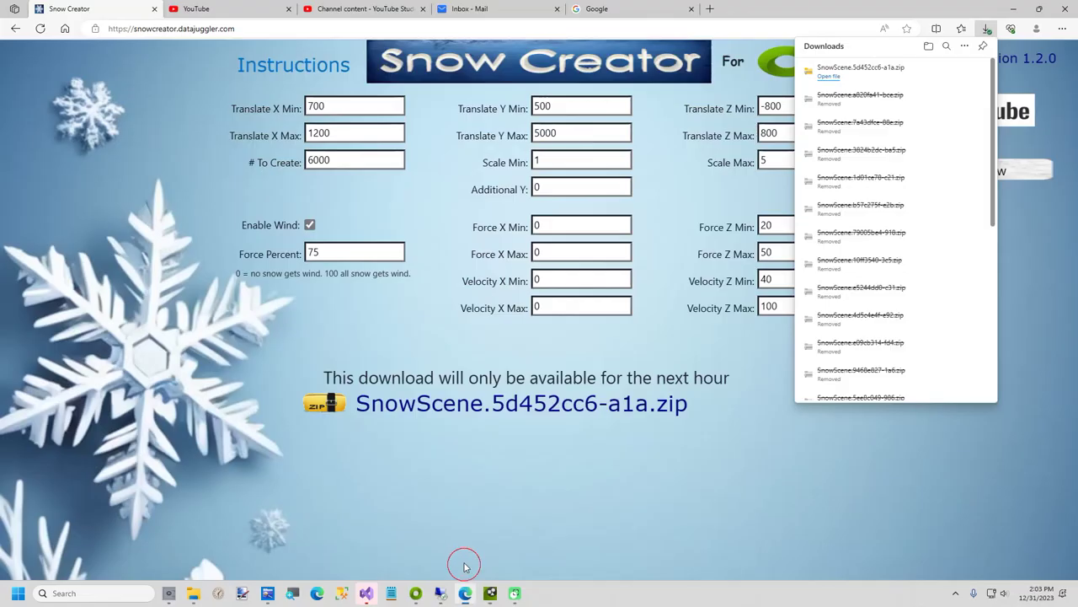
{"action": "left_click", "coordinate": [415, 346]}
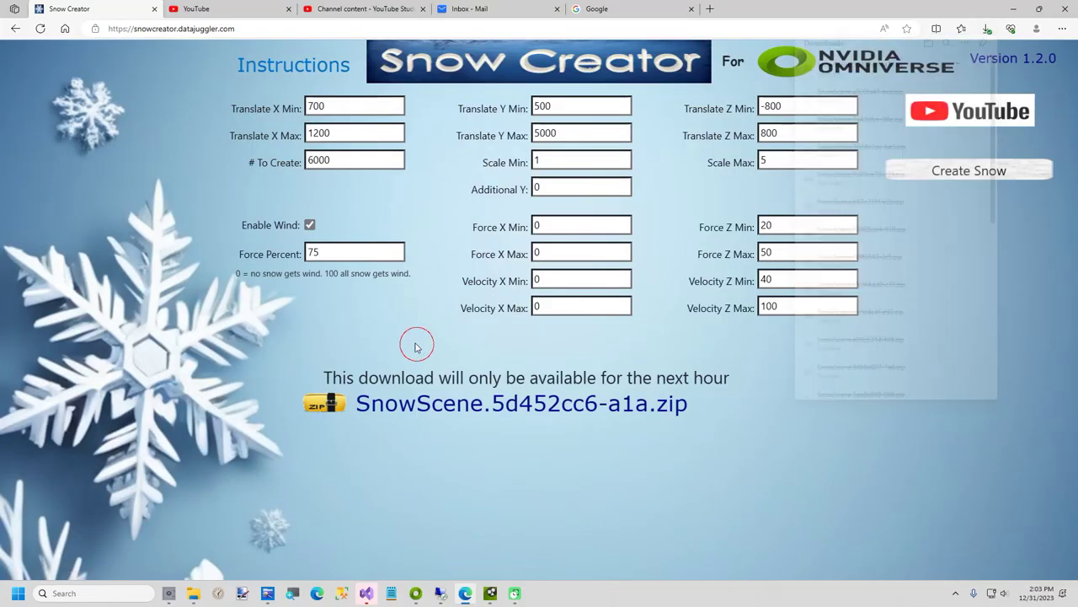
Set Additional Y to 2000 and create a new snow scene
{"action": "double_click", "coordinate": [554, 190]}
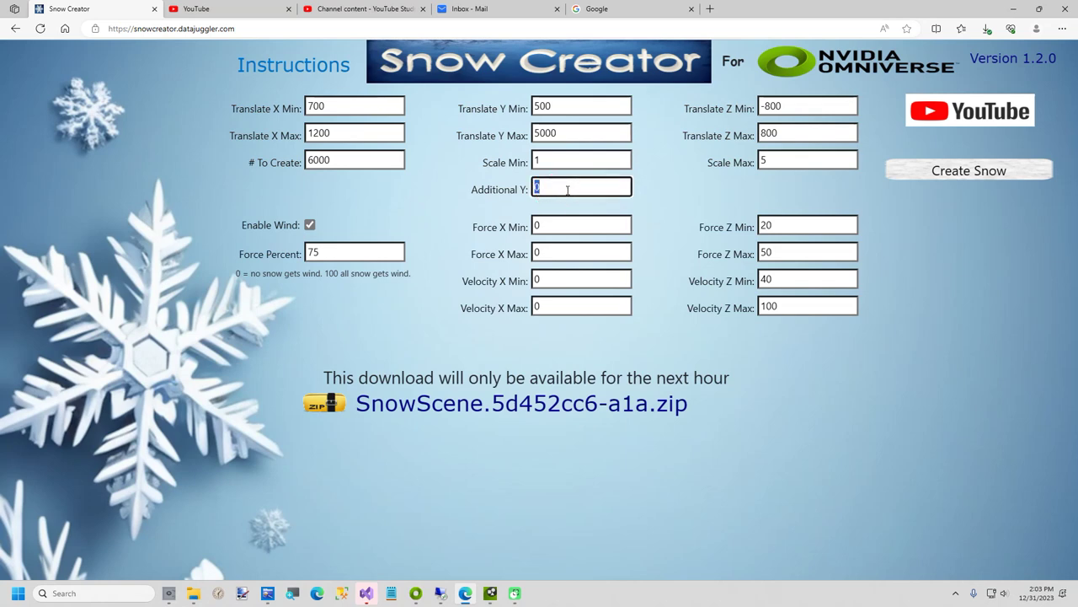
{"action": "type", "text": "2000"}
{"action": "left_click", "coordinate": [945, 170]}
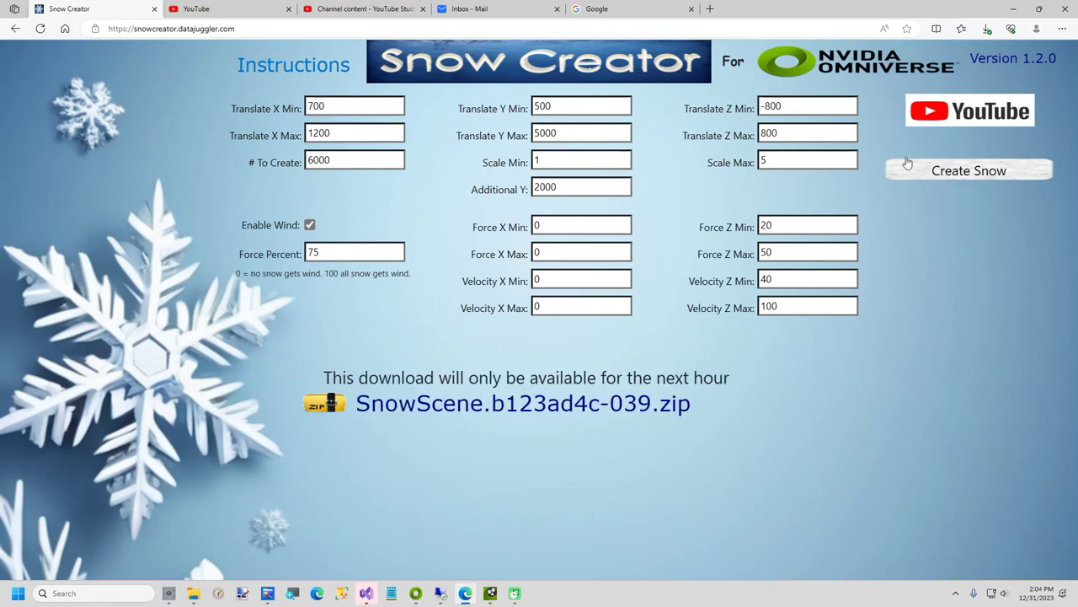
Download SnowScene.b123ad4c-039.zip and save it in C:\Temp
{"action": "left_click", "coordinate": [665, 405]}
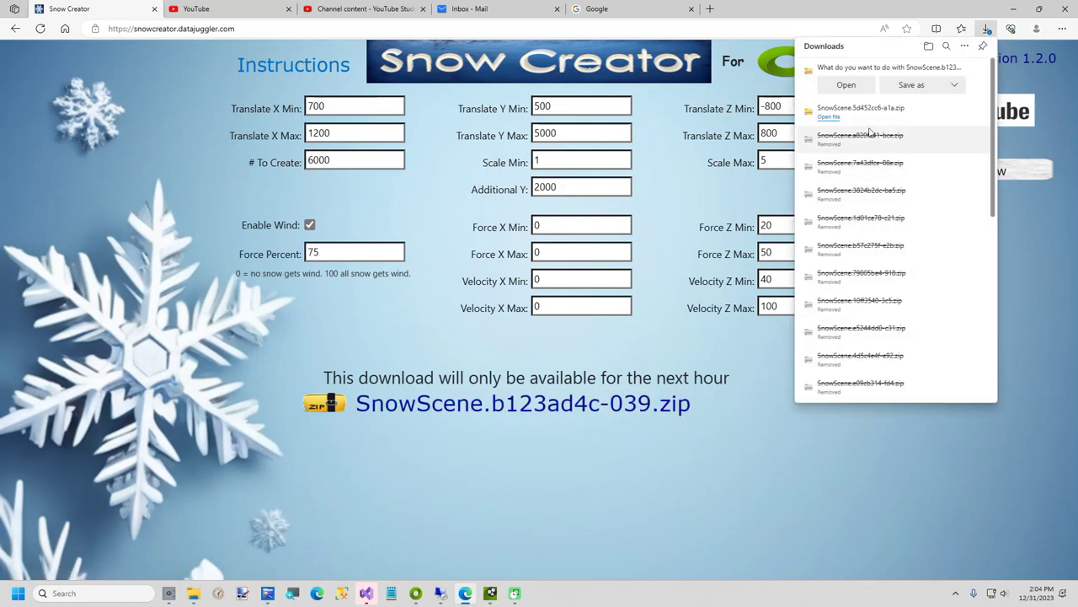
{"action": "left_click", "coordinate": [905, 88]}
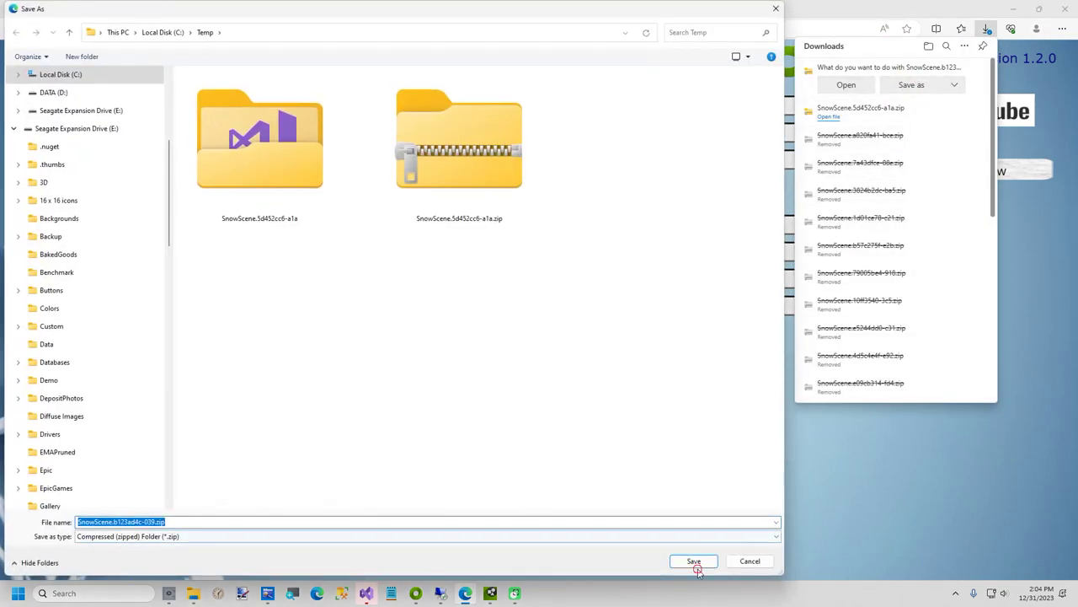
{"action": "left_click", "coordinate": [696, 562]}
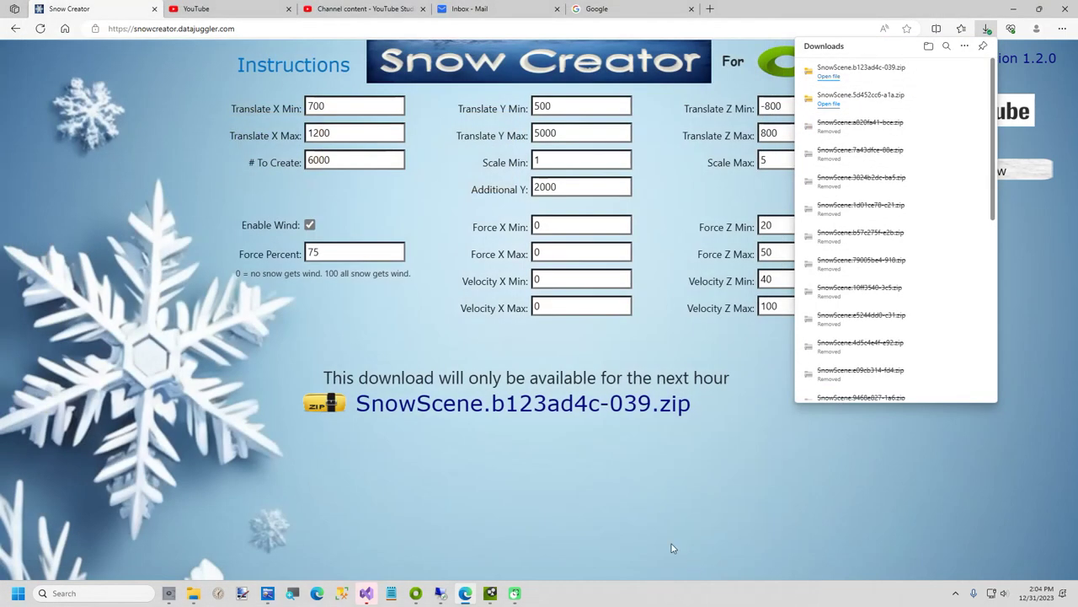
Show the downloaded SnowScene.b123ad4c-039.zip in its folder and extract it to C:\Temp\SnowScene.b123ad4c-039
{"action": "left_click", "coordinate": [943, 72]}
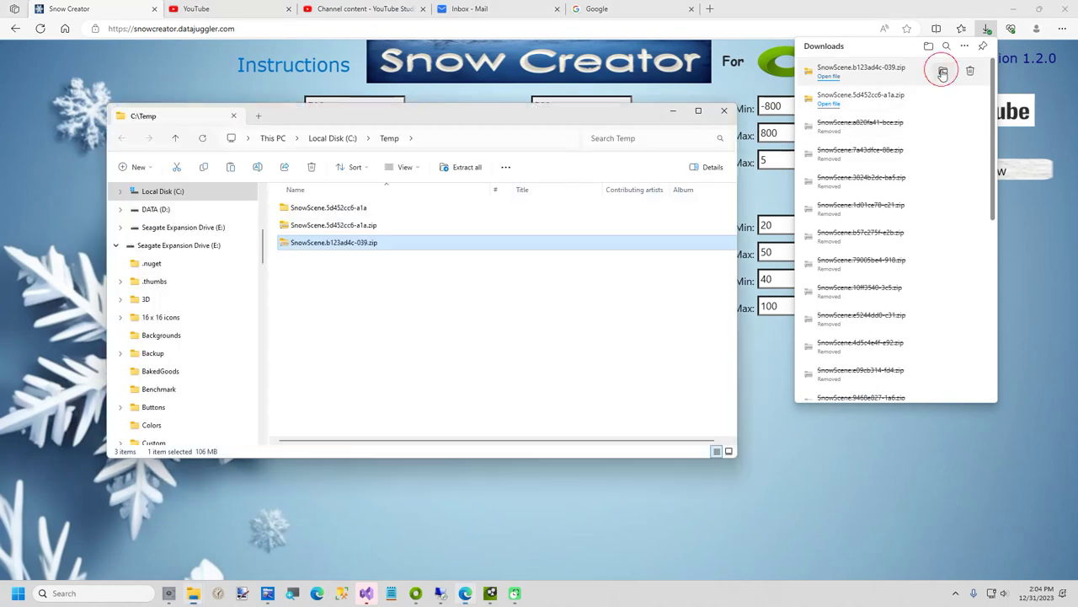
{"action": "right_click", "coordinate": [350, 245]}
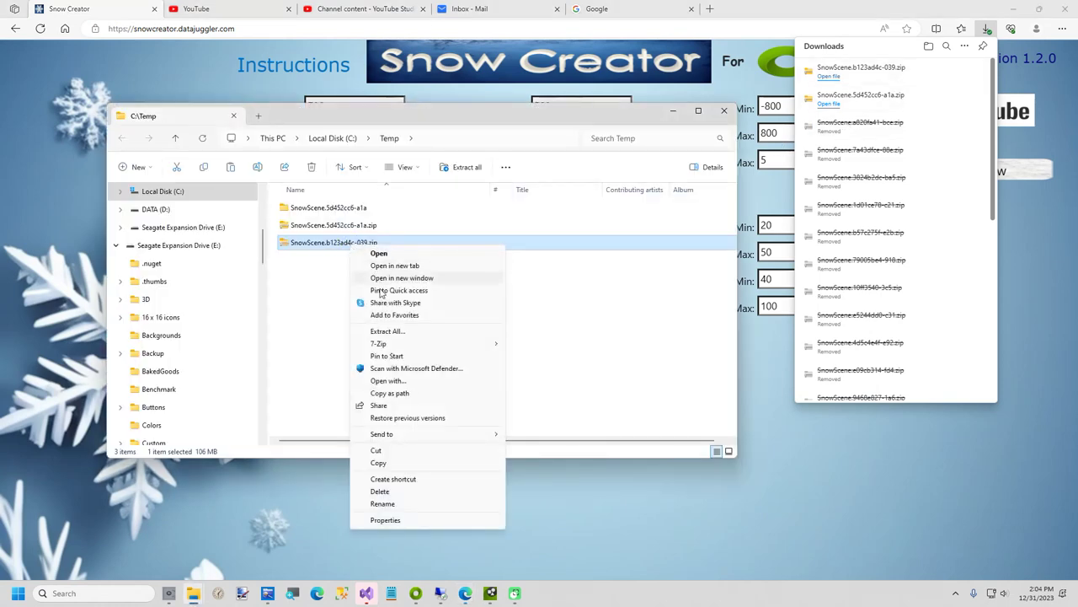
{"action": "left_click", "coordinate": [383, 331]}
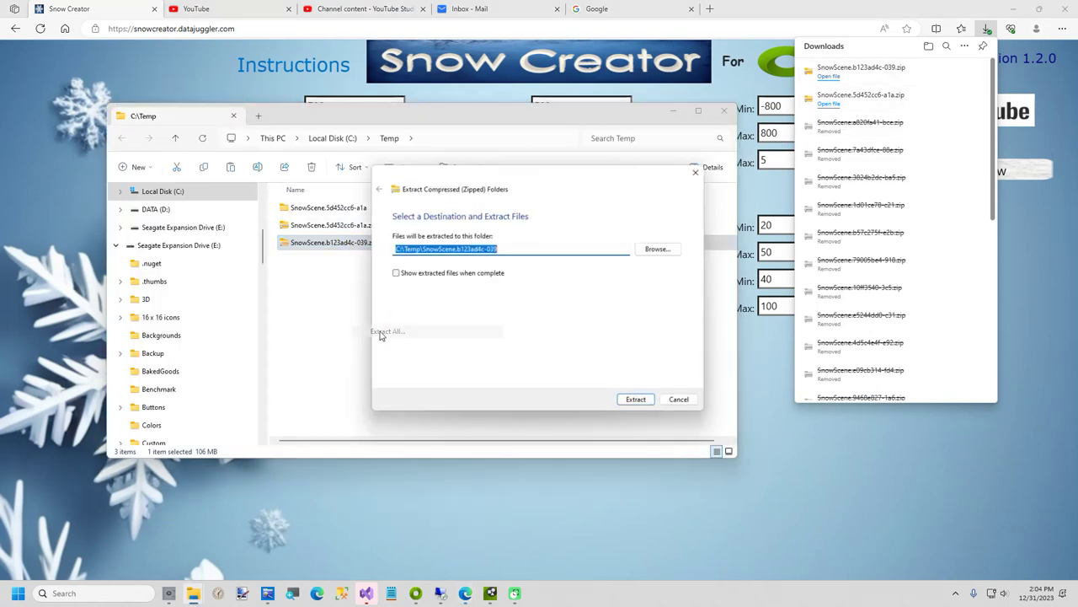
{"action": "left_click", "coordinate": [640, 403]}
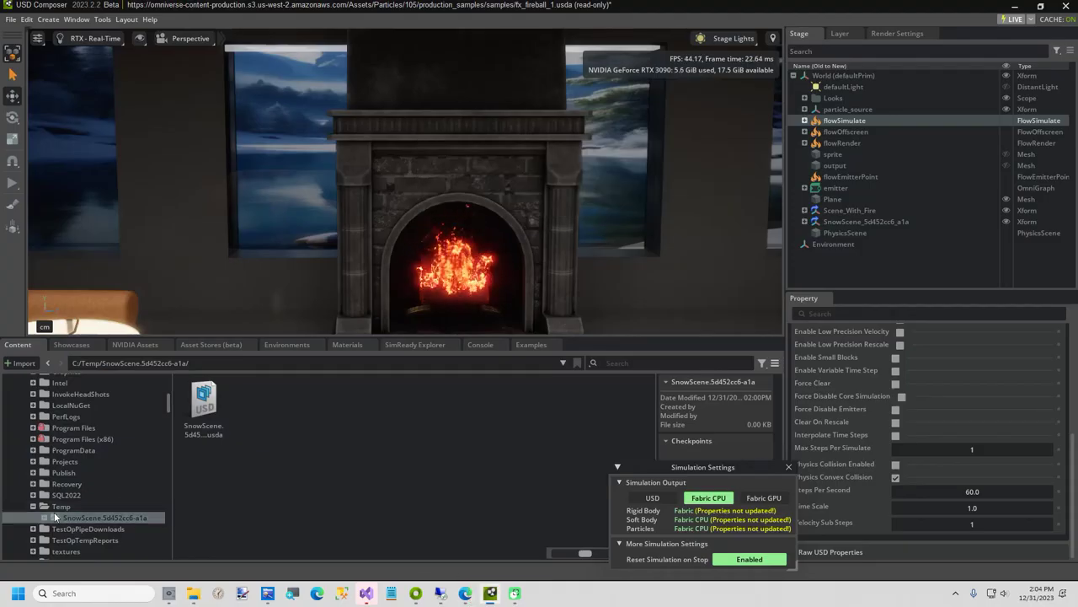
Return to USD Composer and add SnowScene.b123ad4c-039.usda from the Temp folder to the stage
{"action": "left_click", "coordinate": [61, 507]}
{"action": "double_click", "coordinate": [253, 403]}
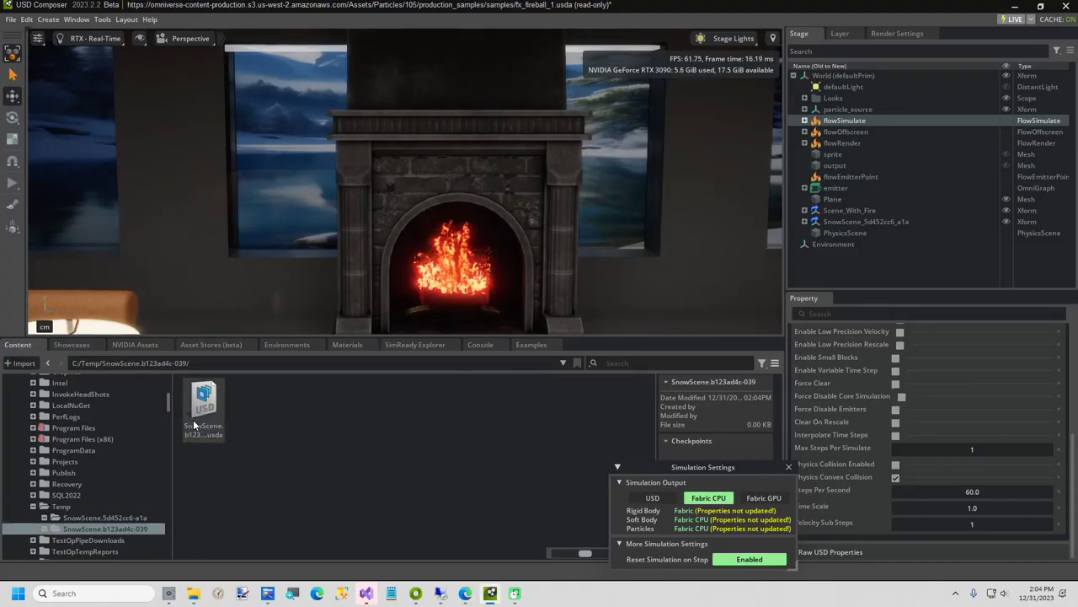
{"action": "left_click_drag", "start_coordinate": [193, 426], "coordinate": [820, 272]}
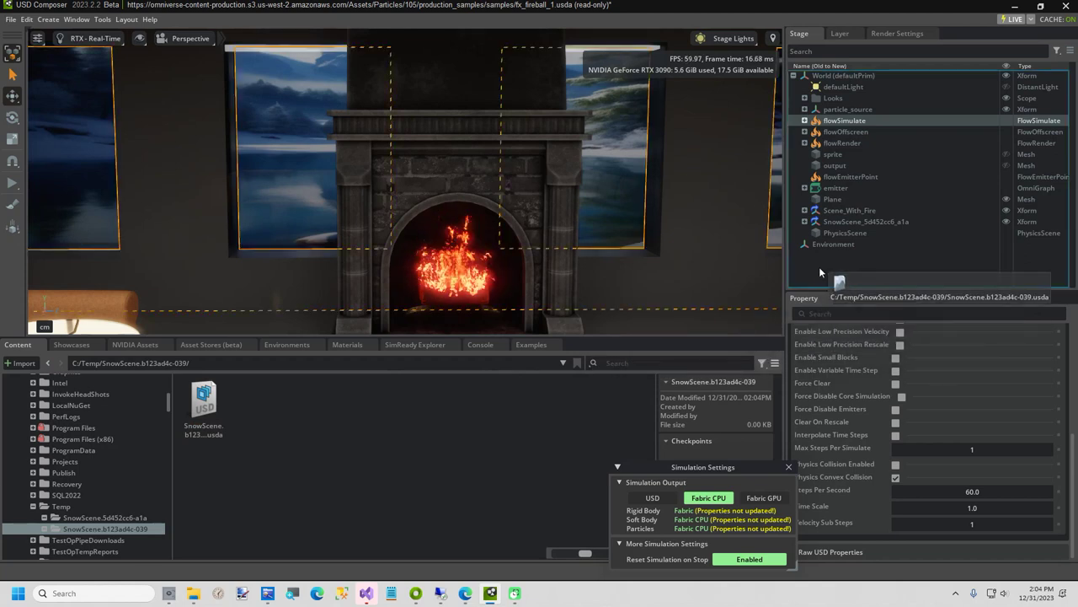
{"action": "left_click_drag", "start_coordinate": [820, 273], "coordinate": [819, 271]}
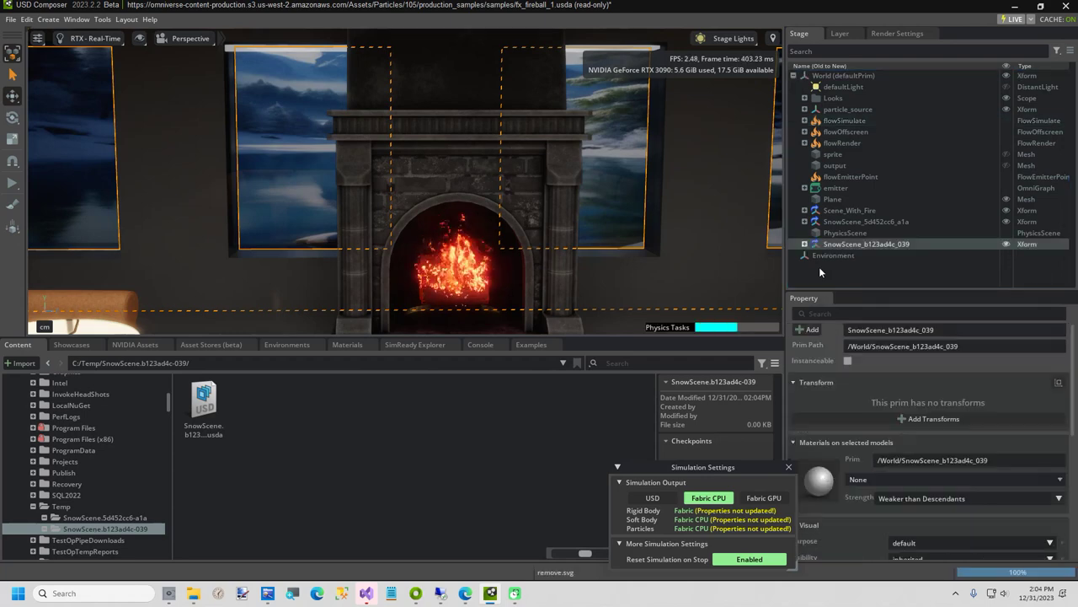
Select the Plane inside Scene_With_Fire and go back up through the expanded stage hierarchy
{"action": "left_click", "coordinate": [846, 102]}
{"action": "left_click", "coordinate": [776, 252]}
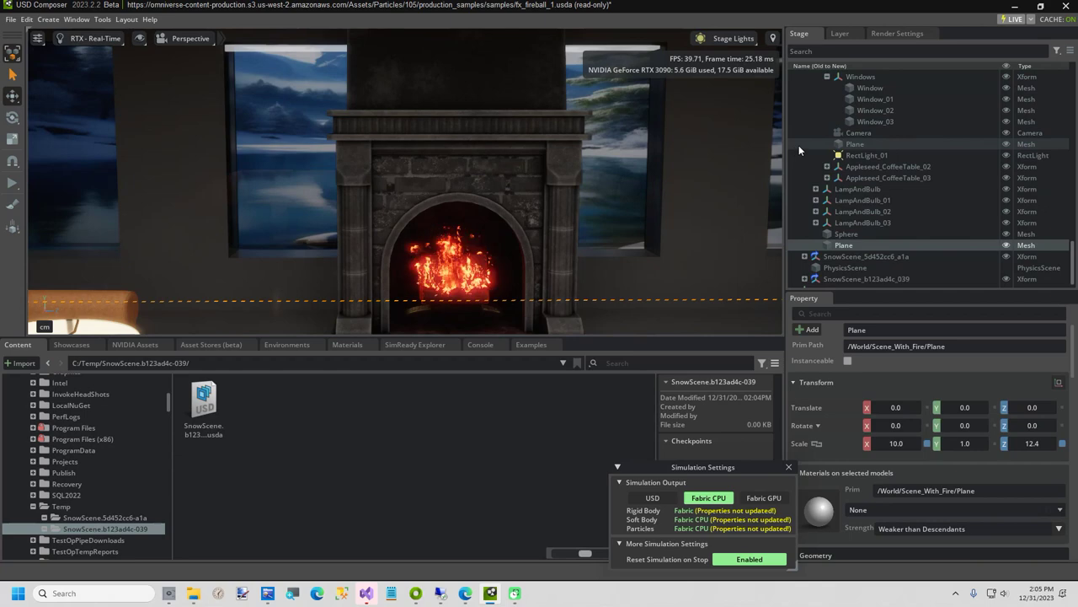
{"action": "scroll", "coordinate": [832, 168], "scroll_direction": "up", "scroll_amount": 5}
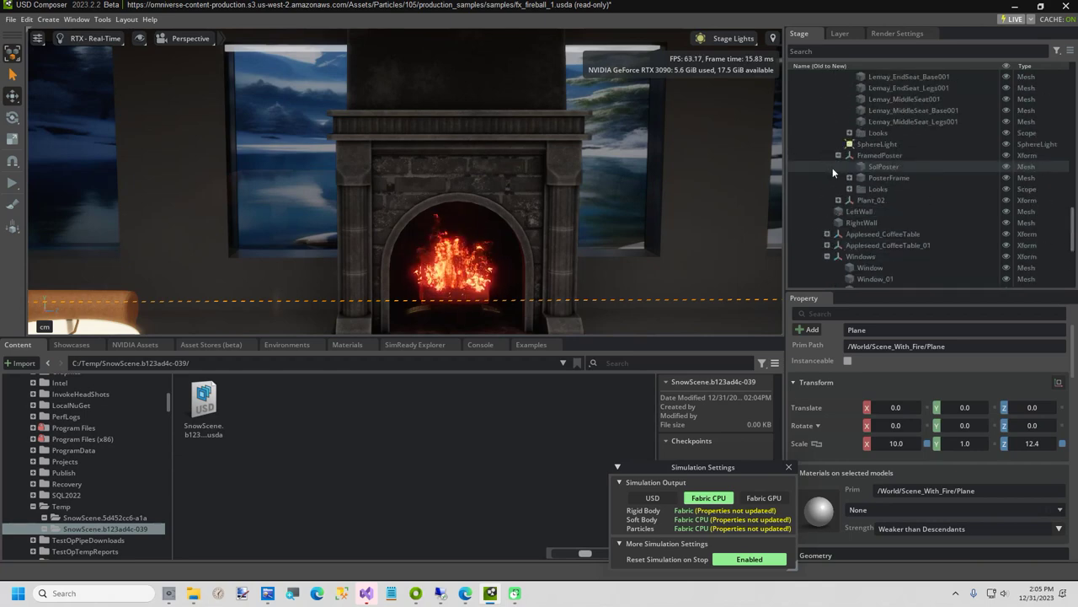
{"action": "scroll", "coordinate": [832, 168], "scroll_direction": "up", "scroll_amount": 5}
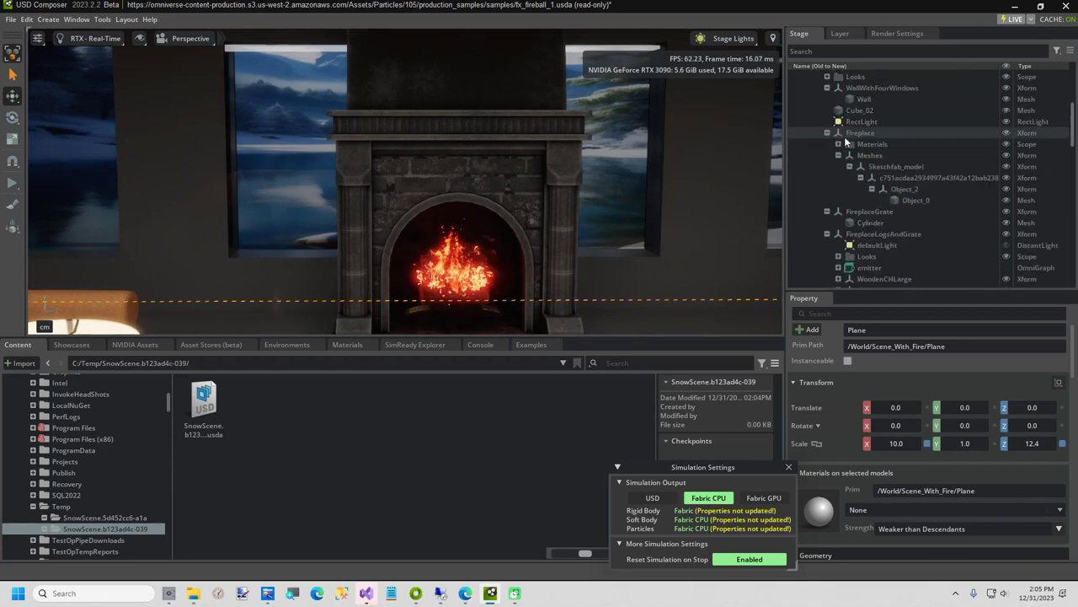